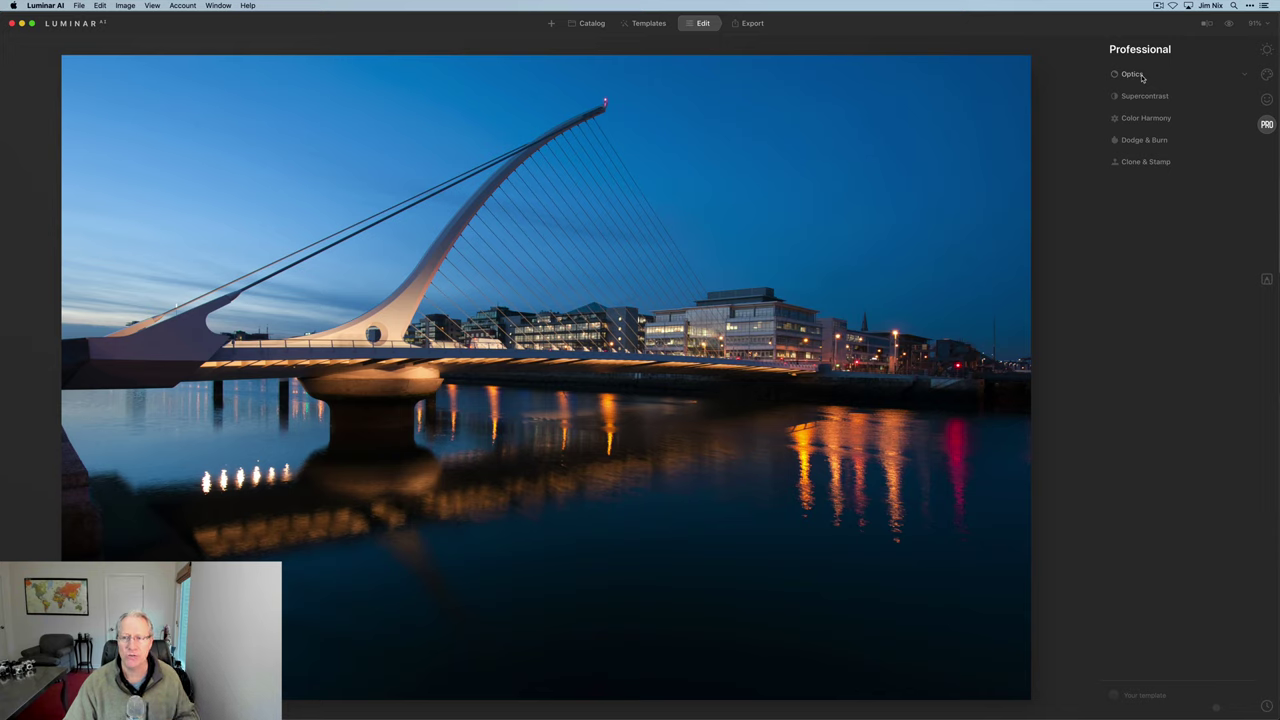
# Step: Expand Optics with Auto Distortion Corrections and chromatic aberration removal off, showing Advanced Settings
pyautogui.click(1132, 74)
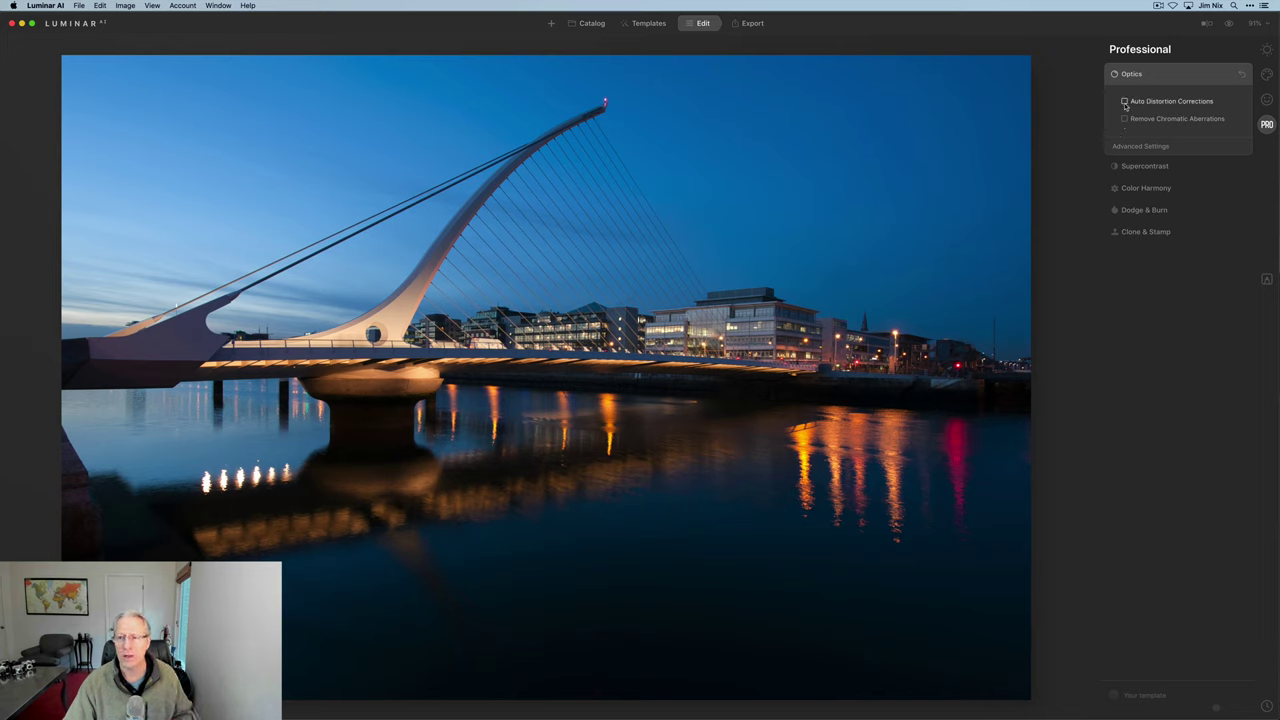
pyautogui.click(1125, 102)
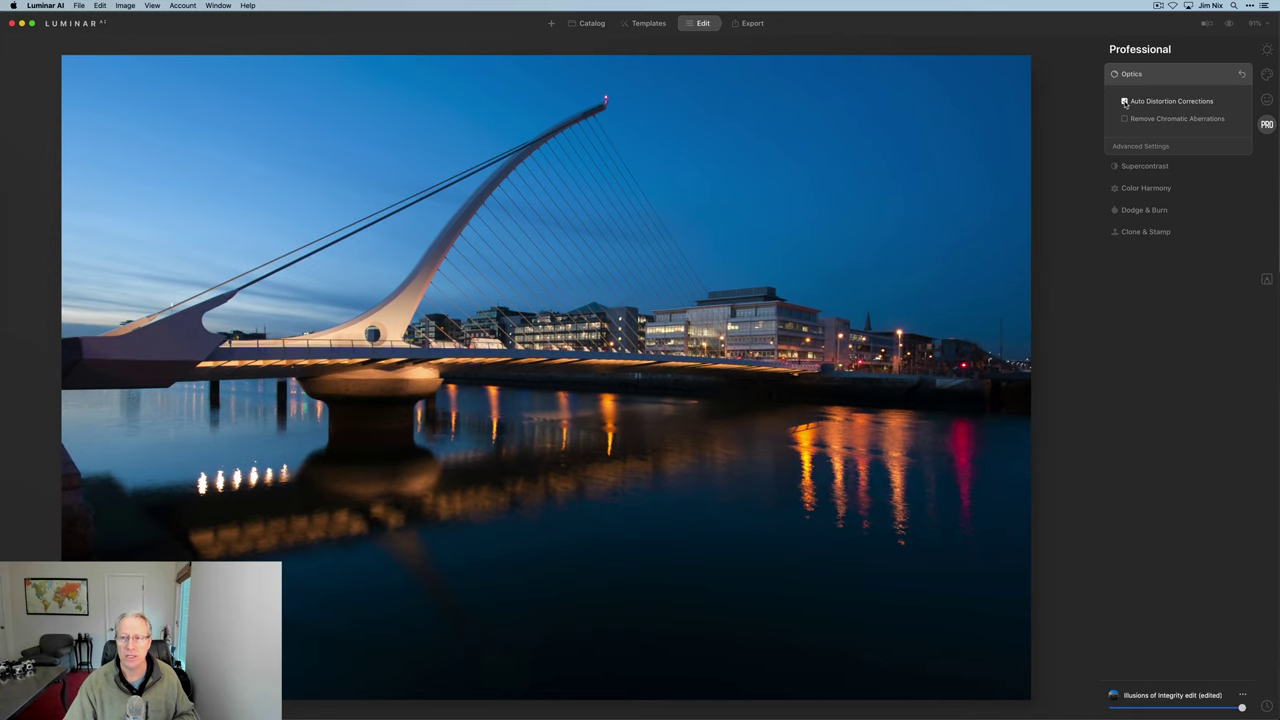
pyautogui.click(1125, 102)
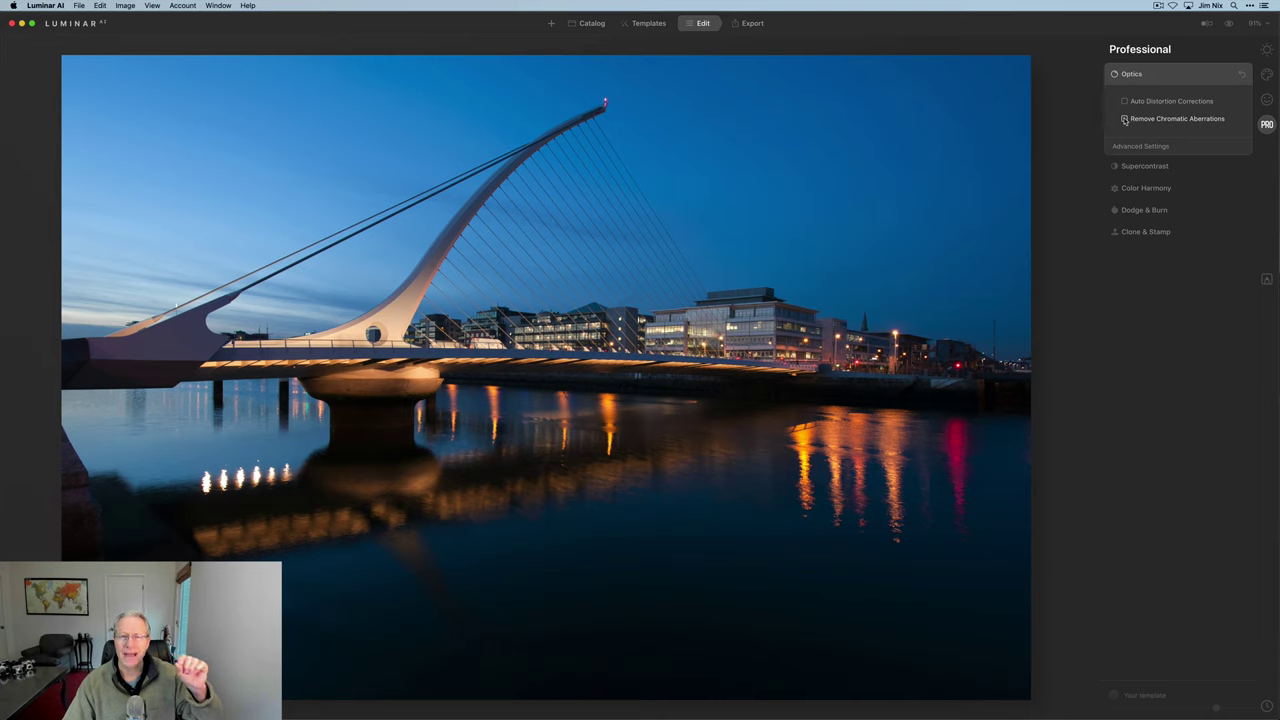
pyautogui.click(1125, 119)
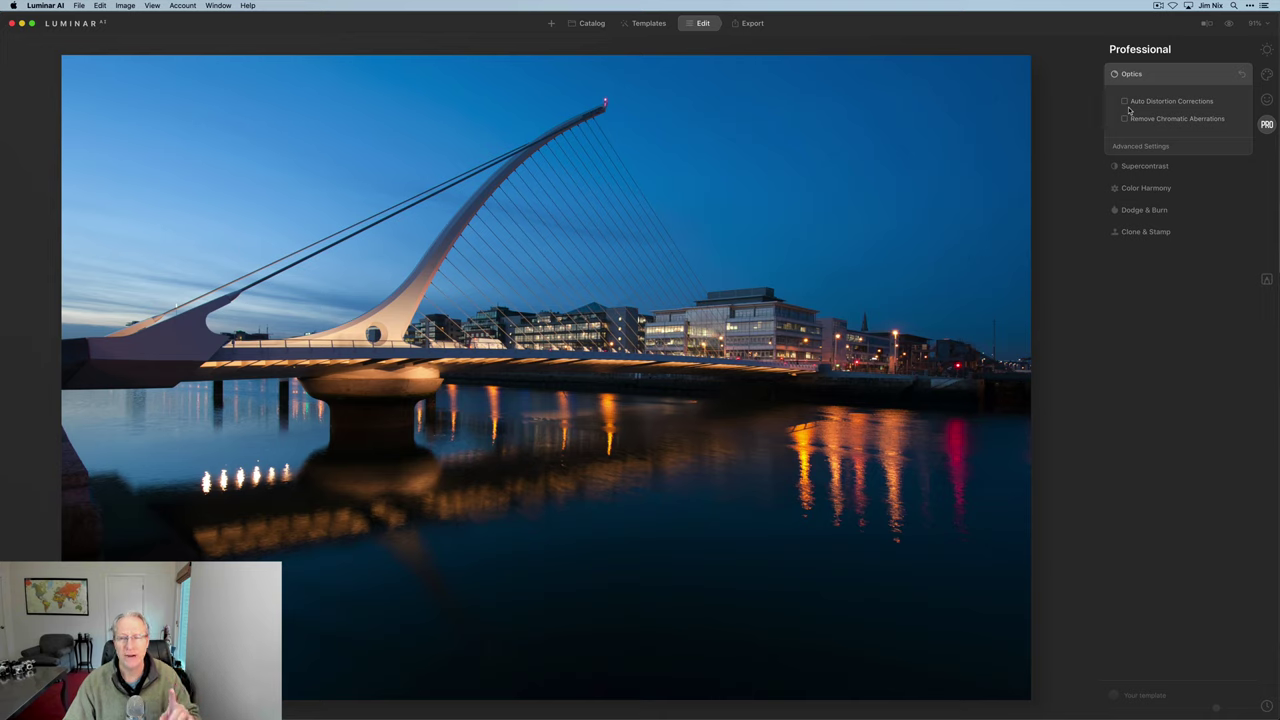
pyautogui.click(1134, 147)
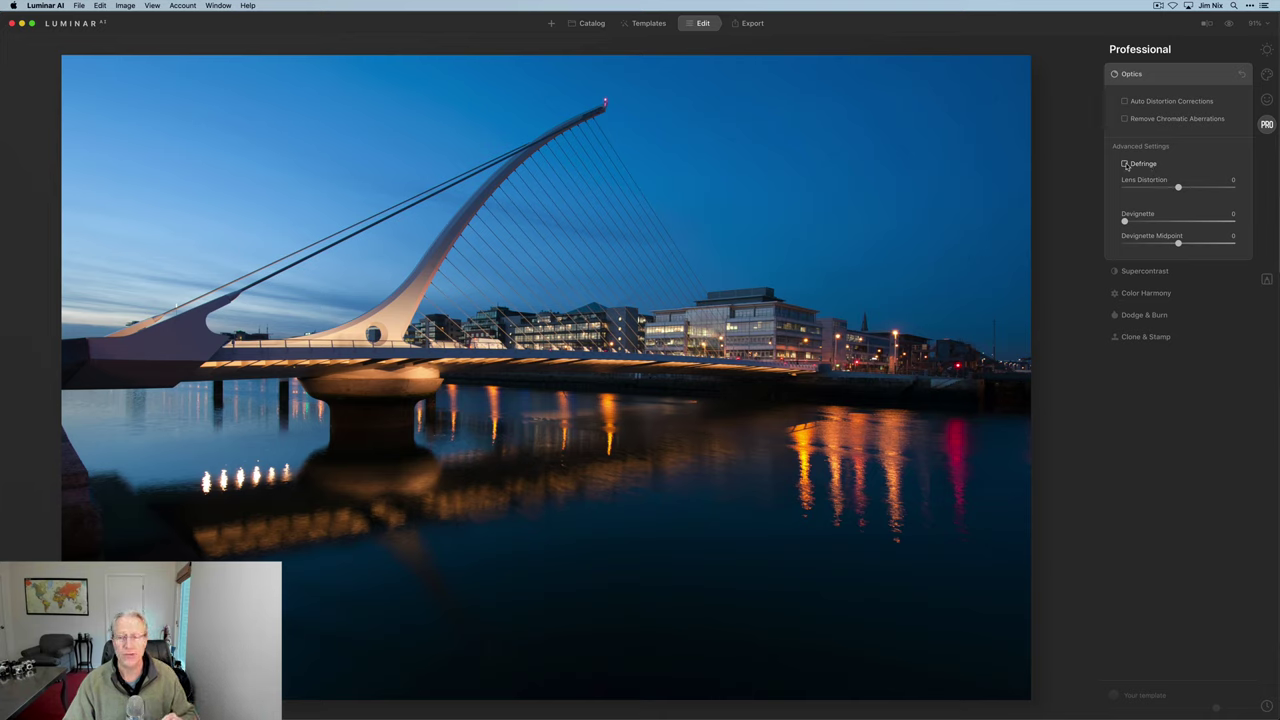
pyautogui.click(1125, 164)
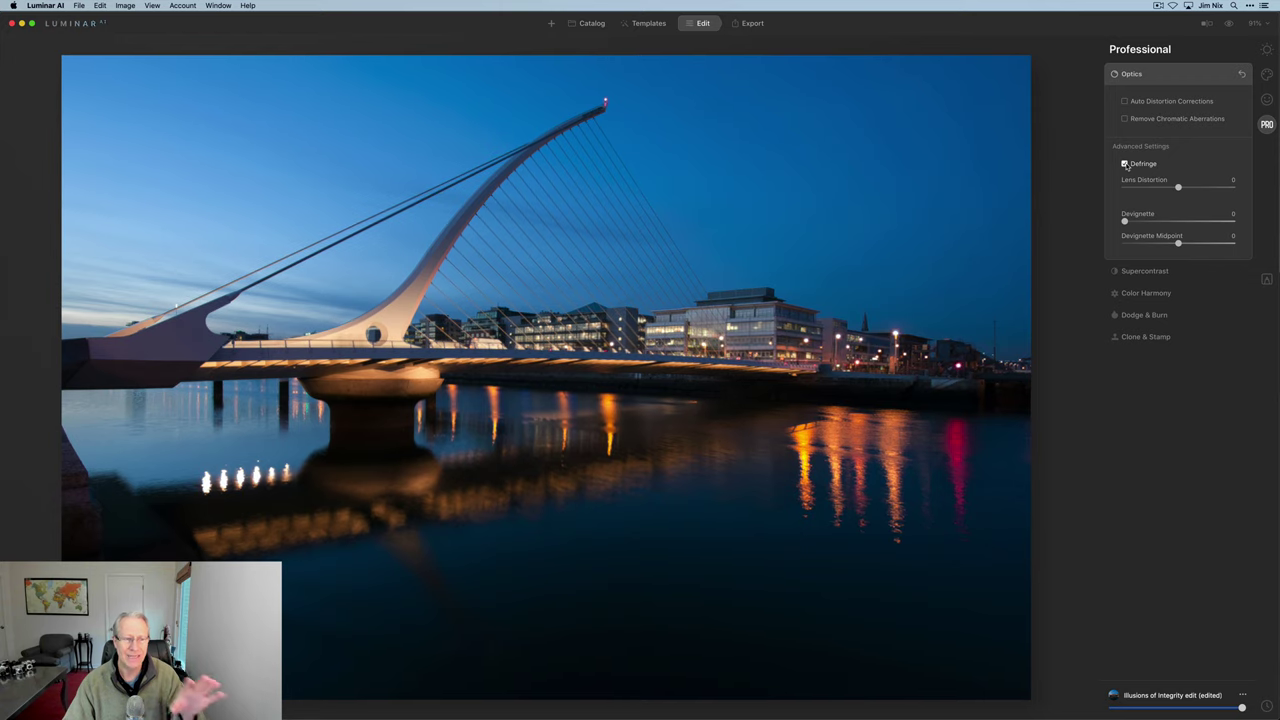
pyautogui.click(1125, 164)
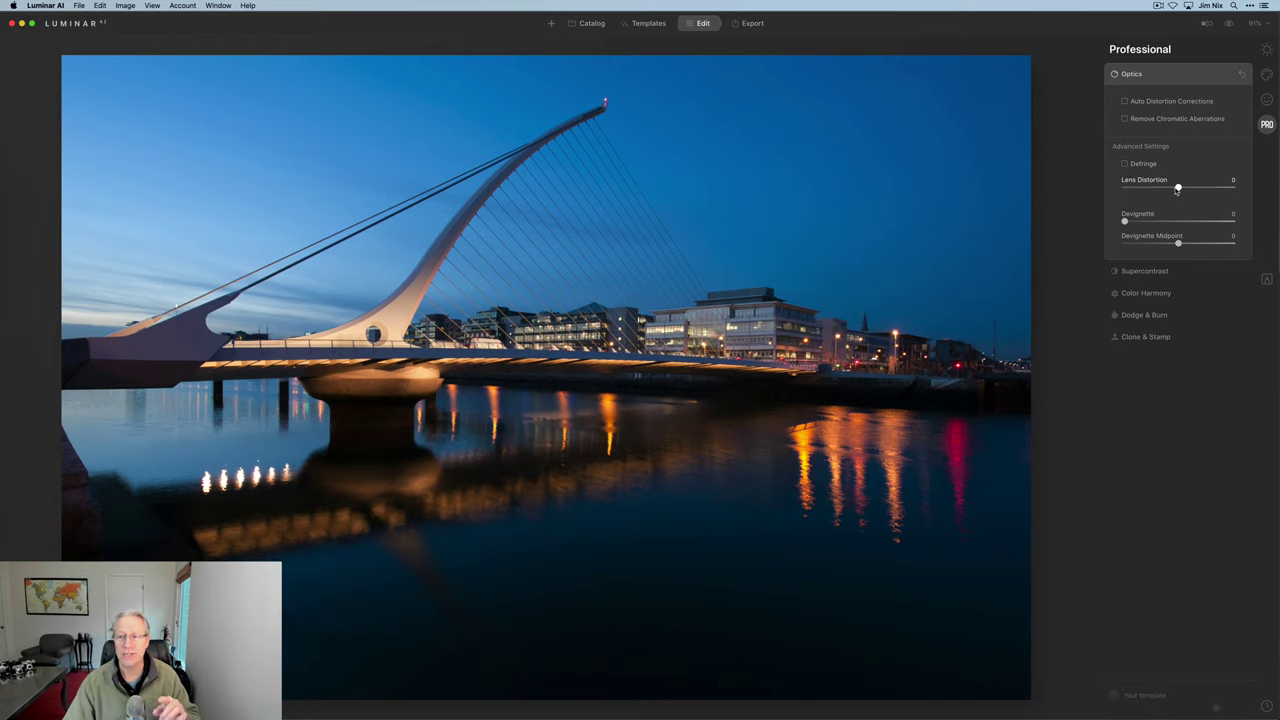
pyautogui.moveTo(1177, 190)
pyautogui.mouseDown()
pyautogui.moveTo(1164, 189)
pyautogui.moveTo(1216, 187)
pyautogui.moveTo(1119, 194)
pyautogui.moveTo(1193, 194)
pyautogui.mouseUp()
pyautogui.doubleClick(1193, 188)
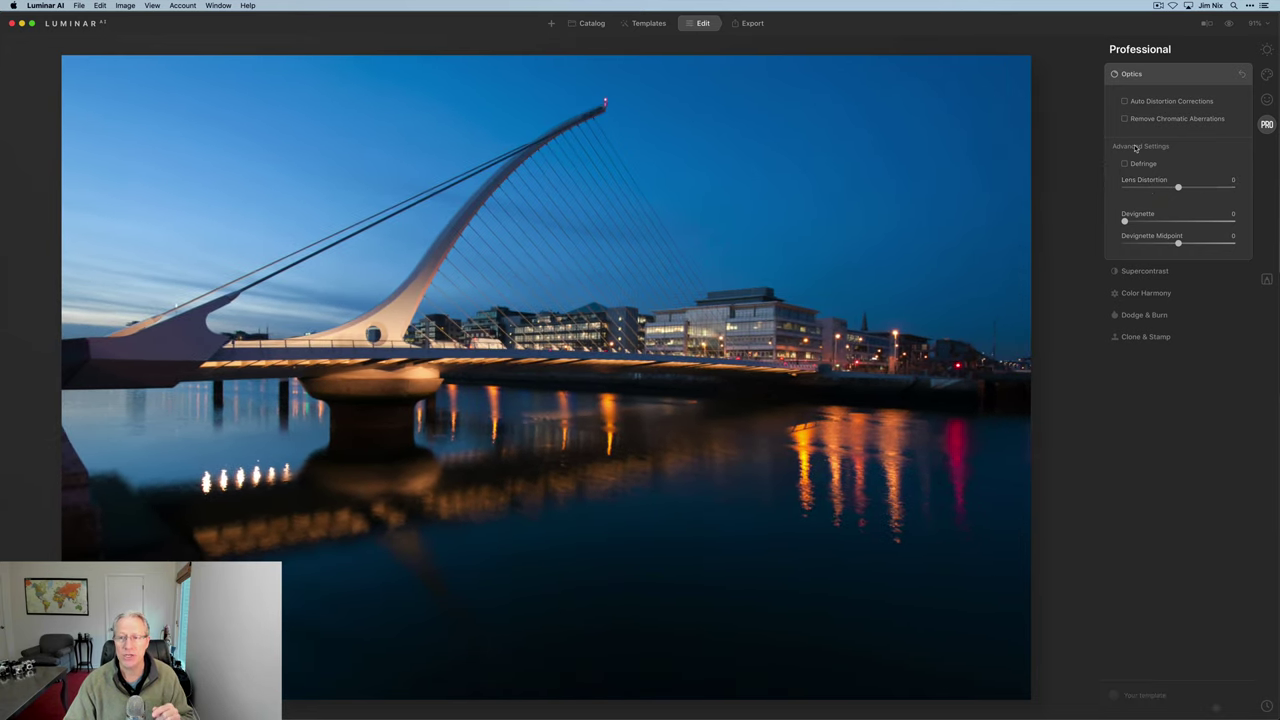
pyautogui.click(1124, 102)
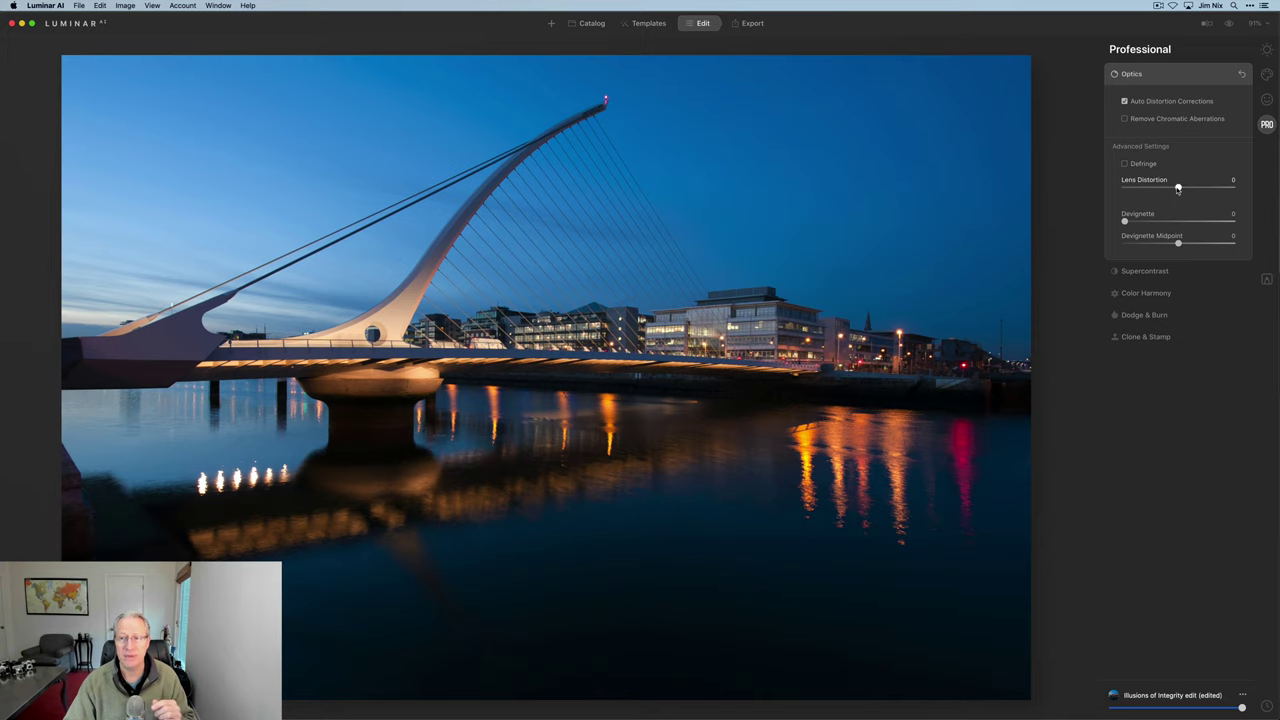
pyautogui.moveTo(1178, 189); pyautogui.dragTo(1148, 189)
pyautogui.click(1242, 75)
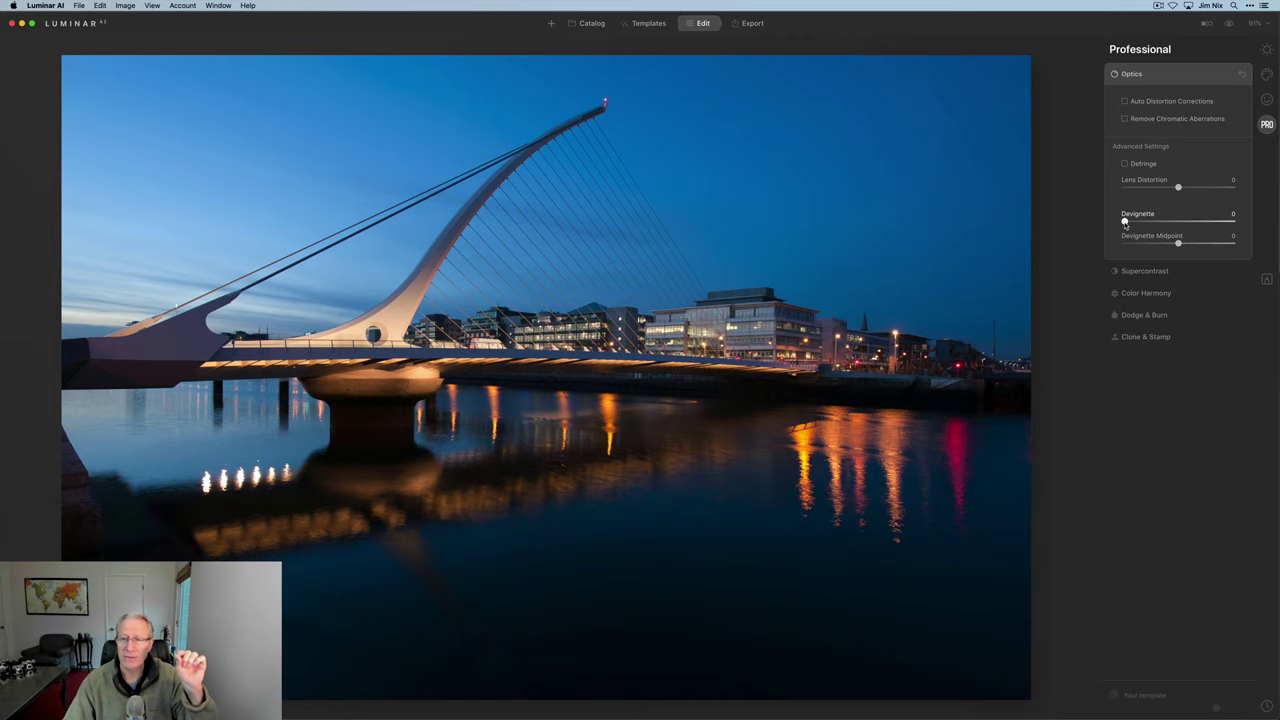
pyautogui.moveTo(1125, 222); pyautogui.dragTo(1235, 217)
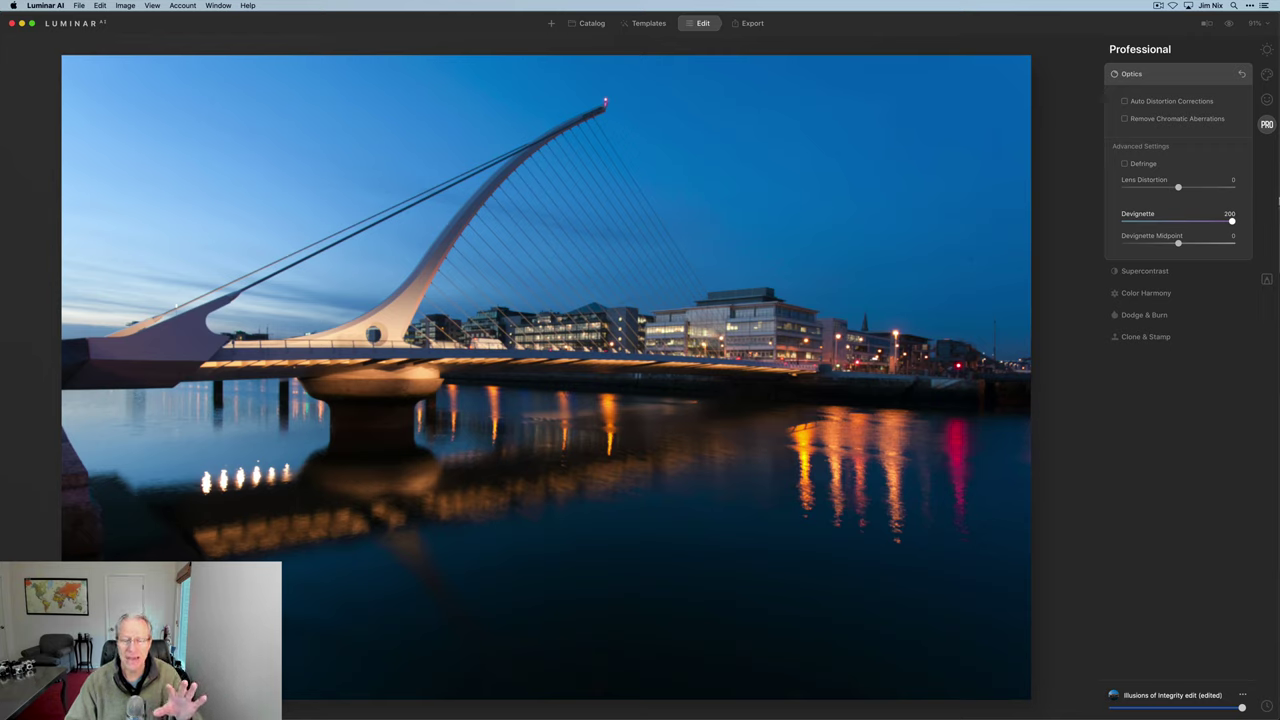
pyautogui.moveTo(1231, 205); pyautogui.dragTo(1181, 209)
pyautogui.doubleClick(1180, 219)
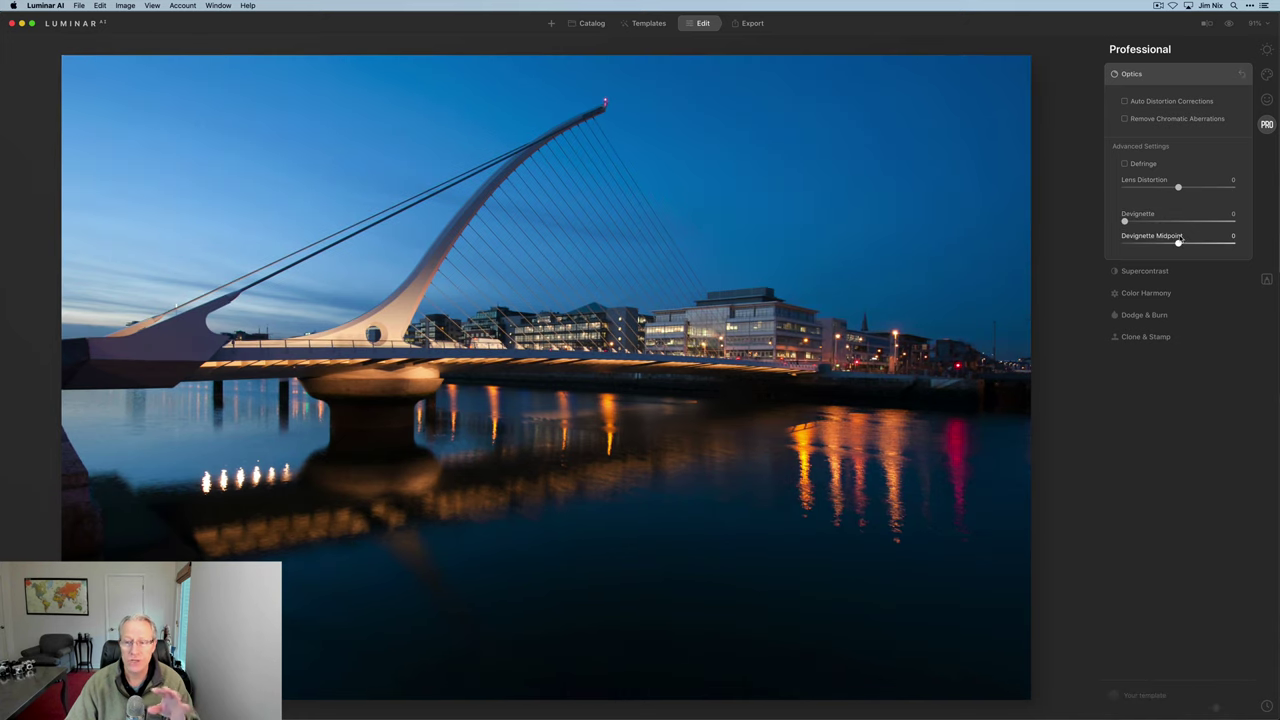
# Step: Collapse the Optics panel and switch to the next photo, the snowy sunset scene
pyautogui.click(1175, 81)
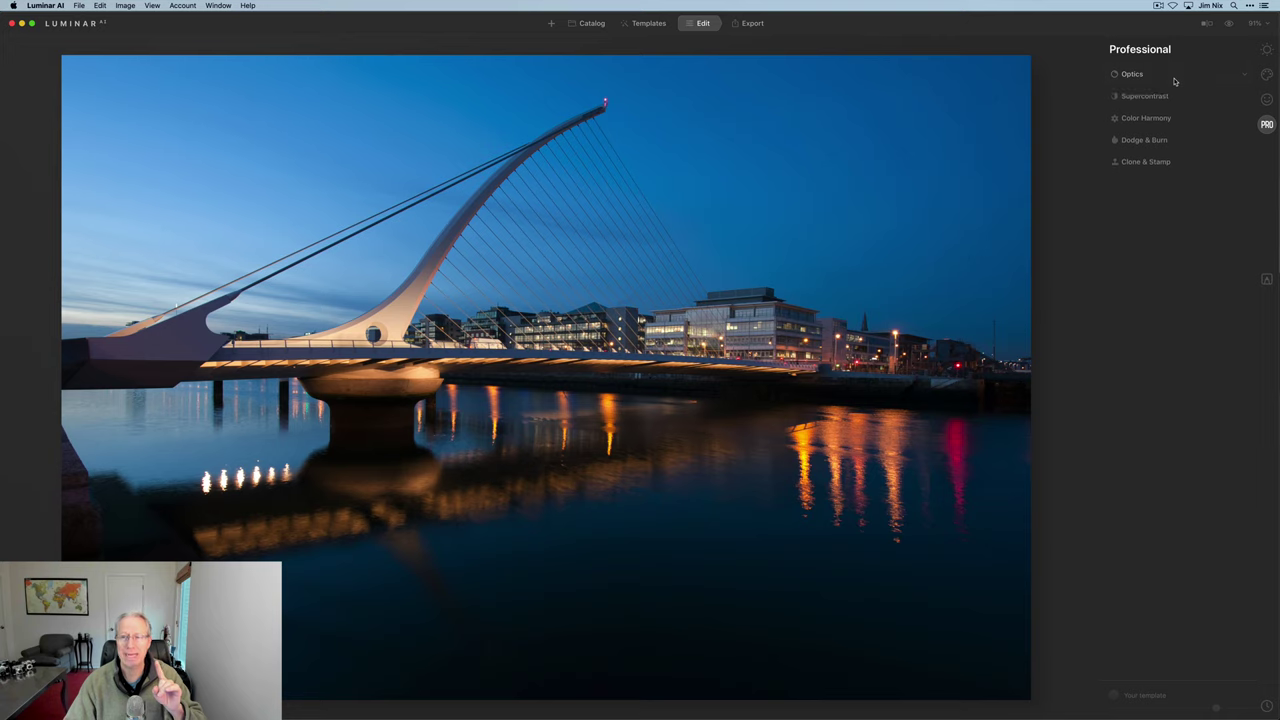
pyautogui.click(1172, 79)
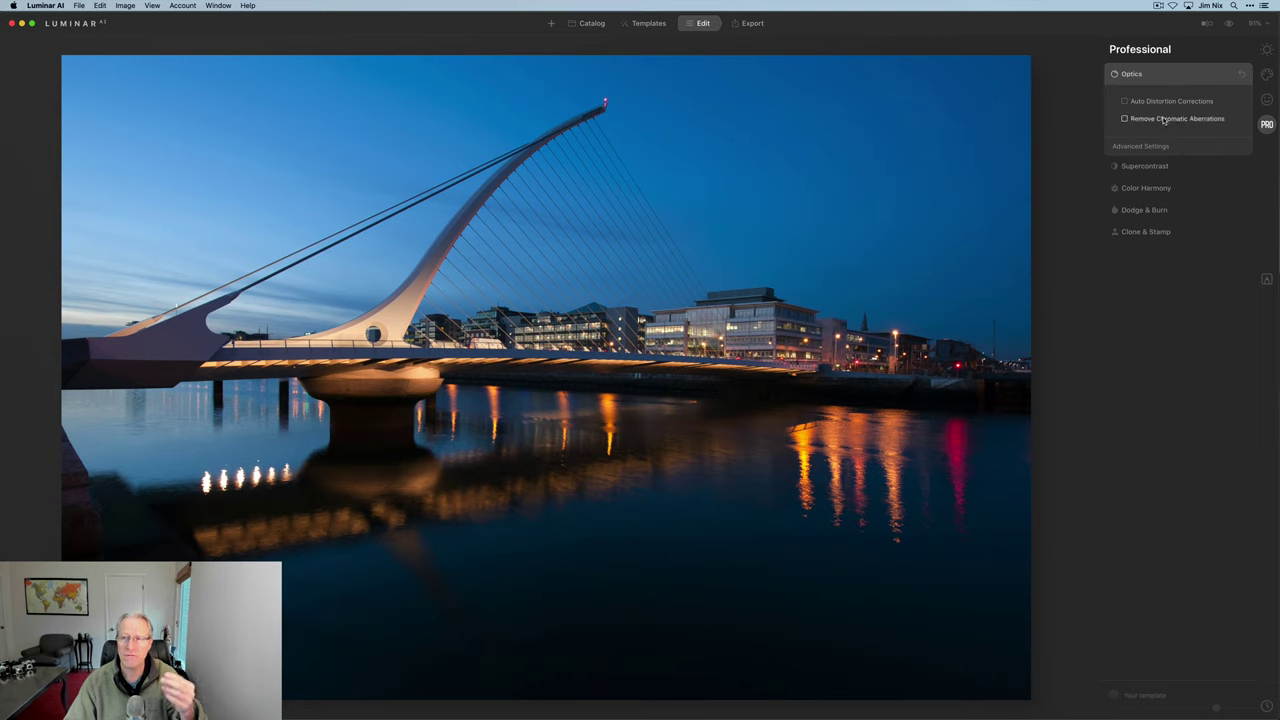
pyautogui.click(1169, 81)
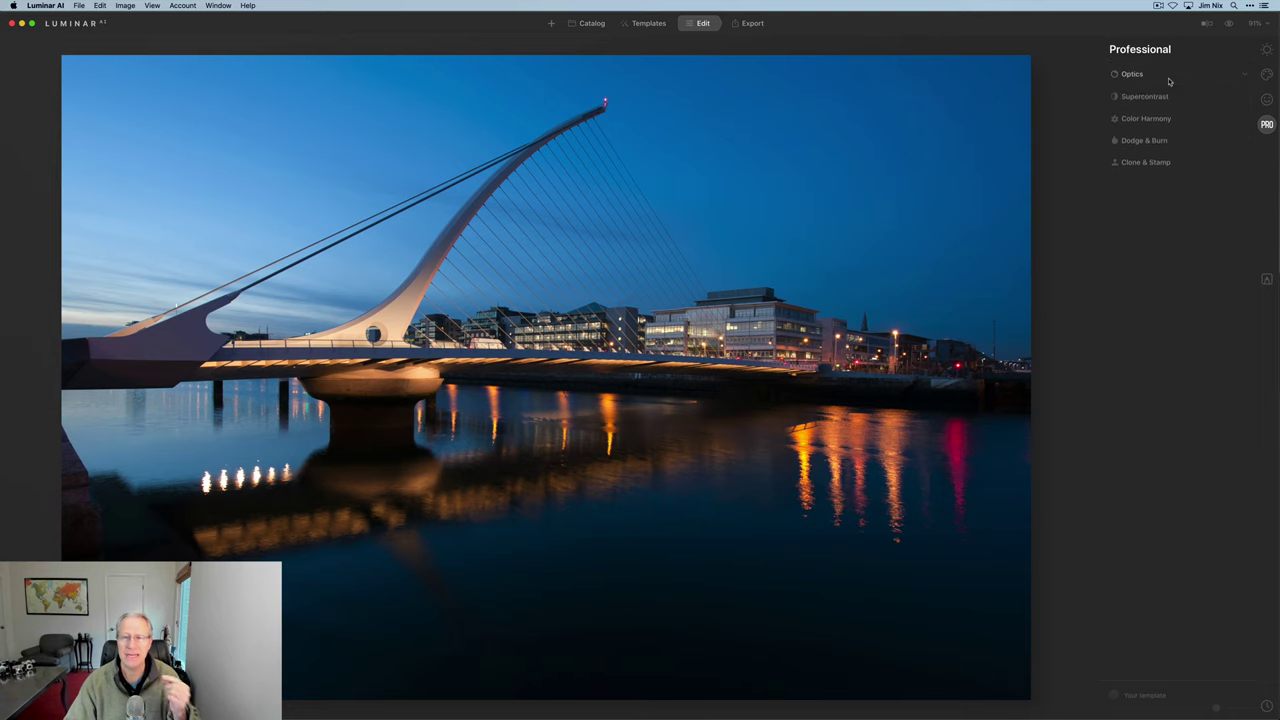
pyautogui.press('Right')
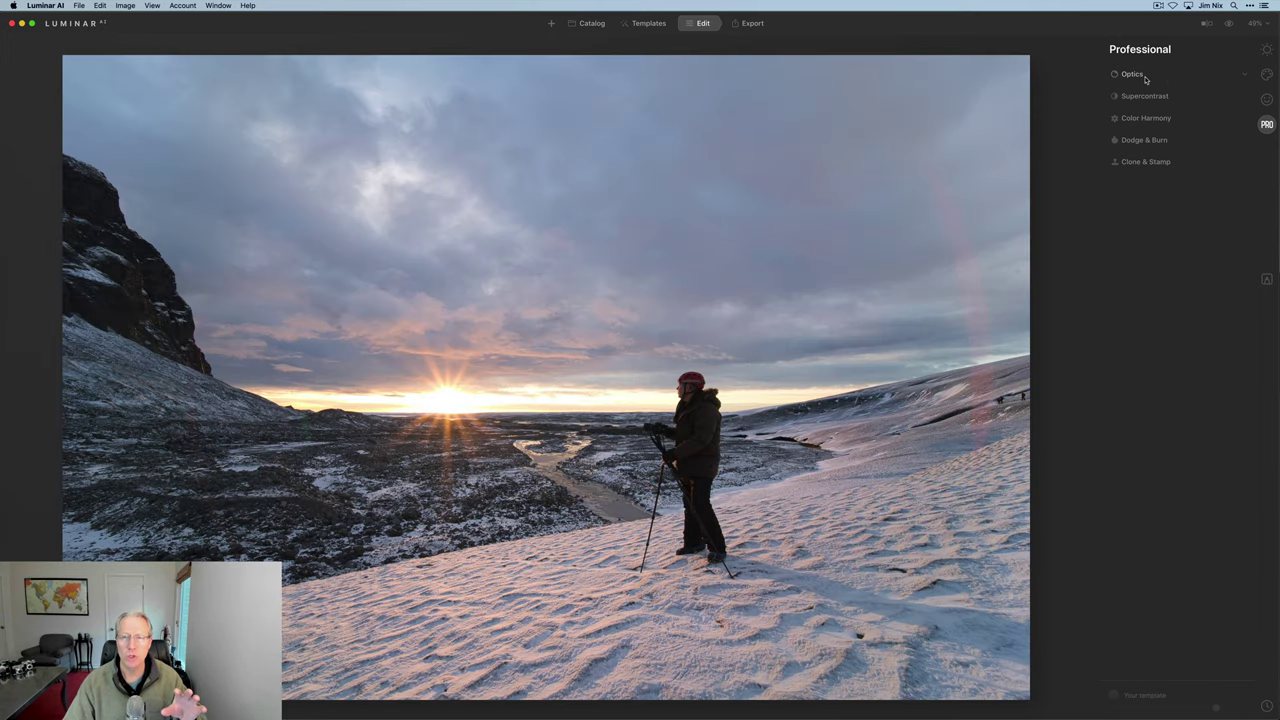
# Step: Try a higher Lens Distortion on the snowy photo, then reset it to 0
pyautogui.click(1146, 79)
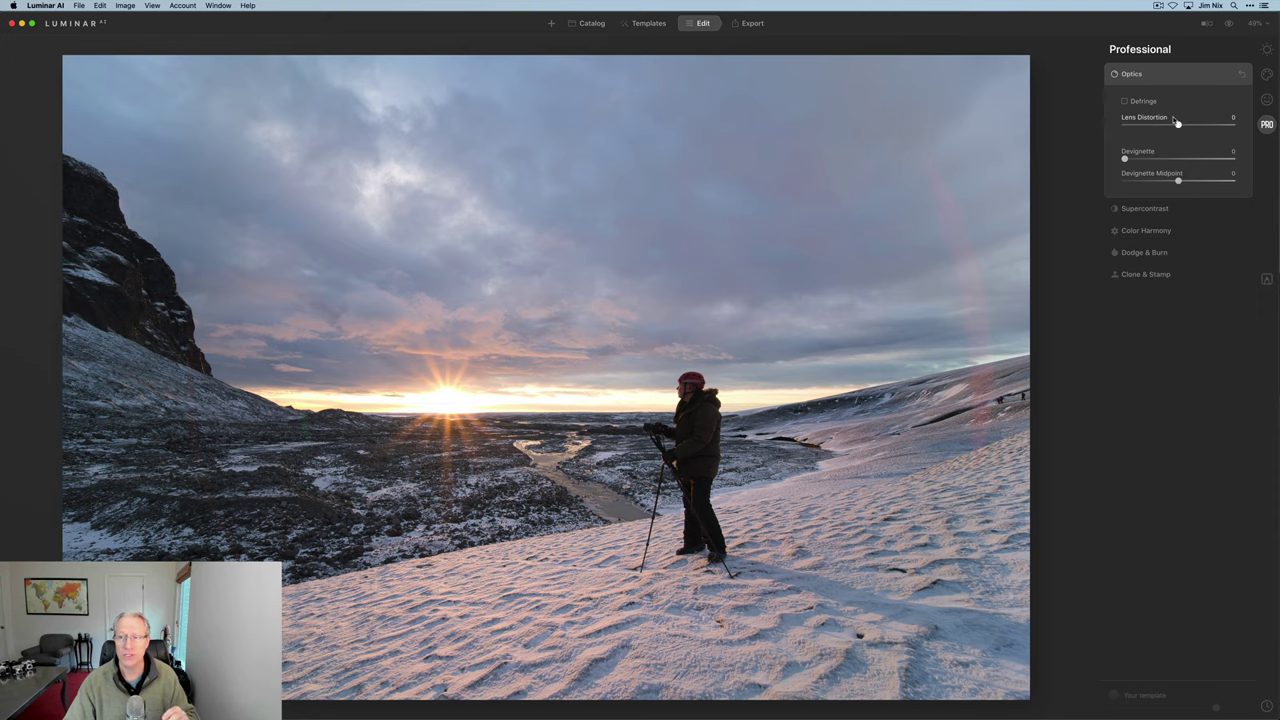
pyautogui.moveTo(1178, 126); pyautogui.dragTo(1214, 124)
pyautogui.doubleClick(1214, 124)
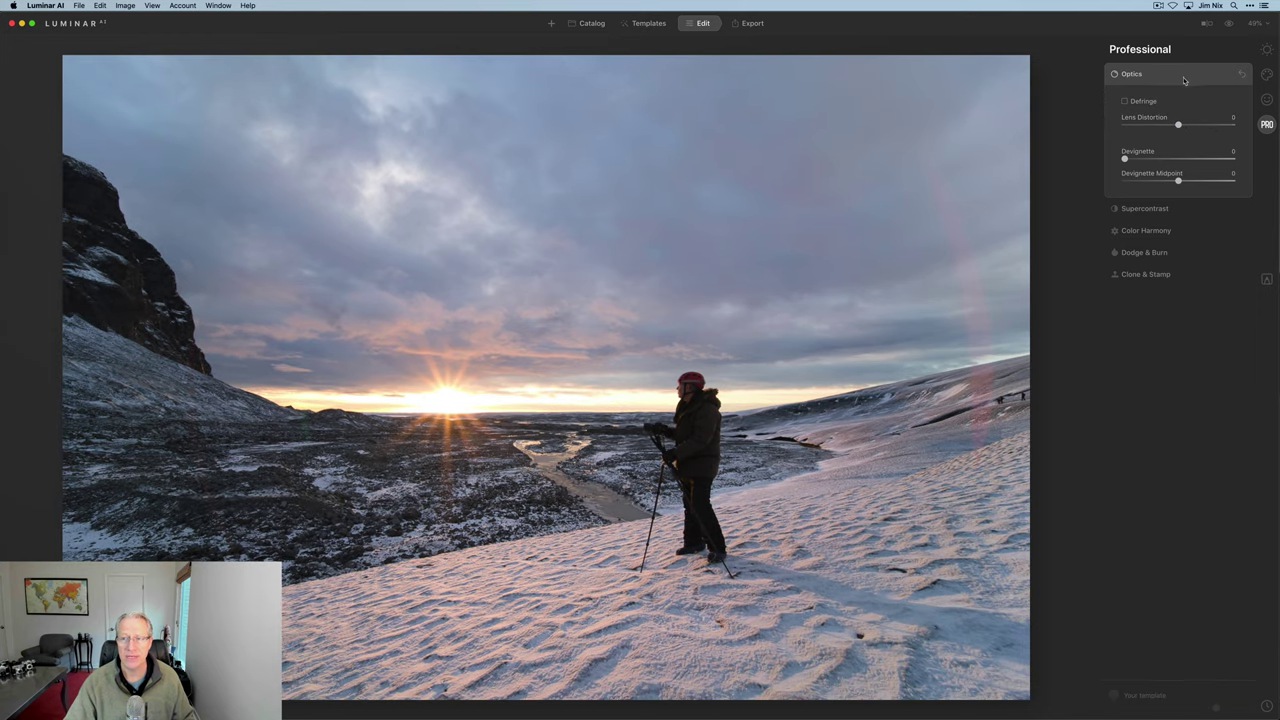
pyautogui.click(1184, 77)
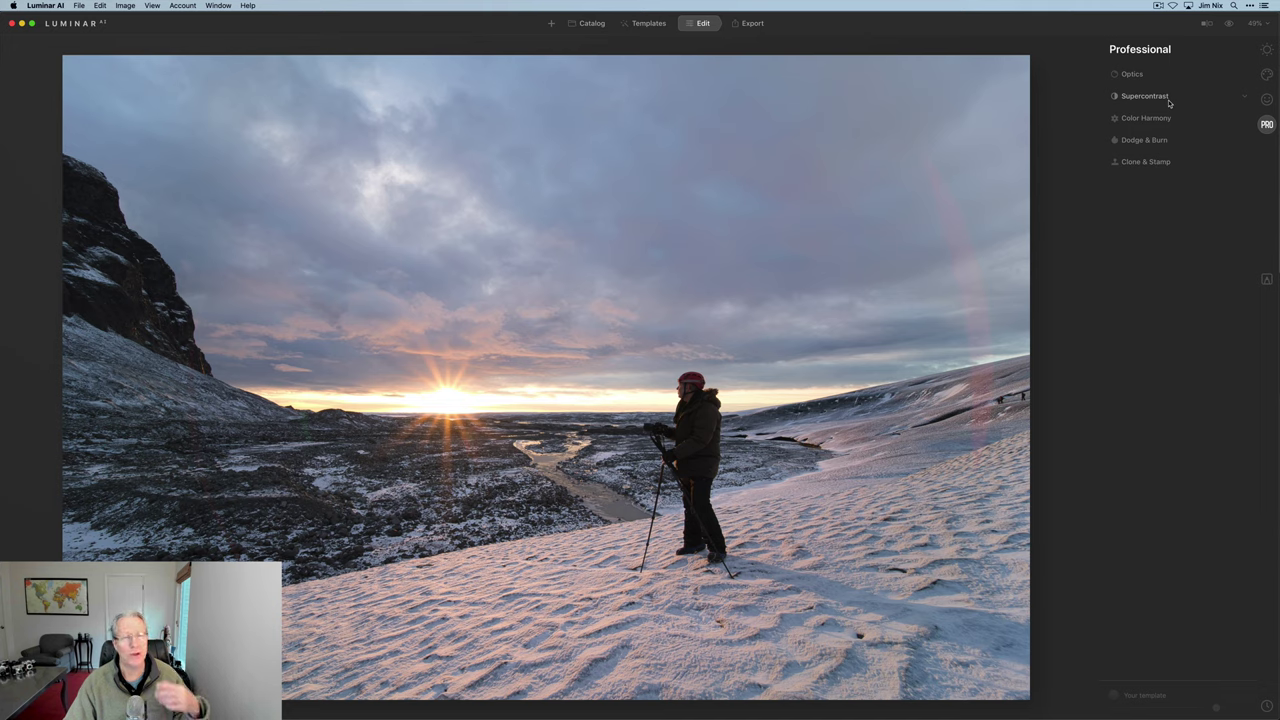
# Step: Set Supercontrast Highlights Contrast and Midtones Contrast to 59, with Shadows Contrast left at 0
pyautogui.click(1169, 103)
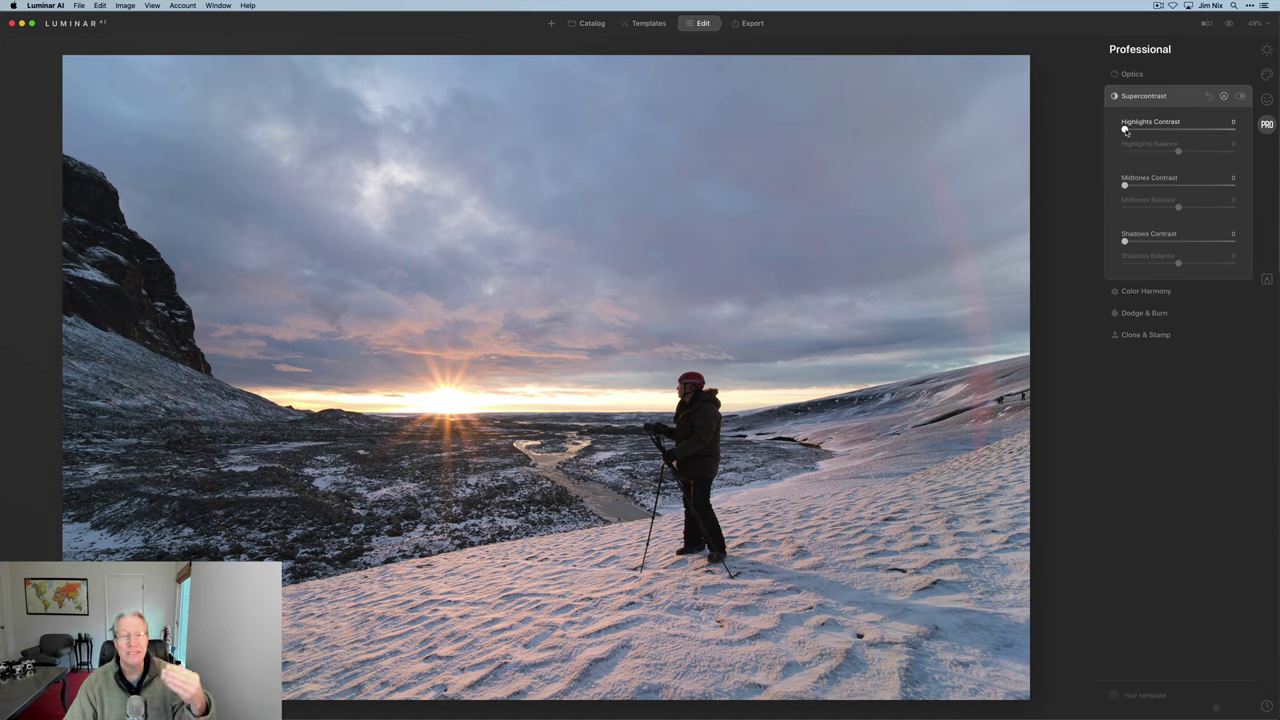
pyautogui.moveTo(1125, 130); pyautogui.dragTo(1178, 149)
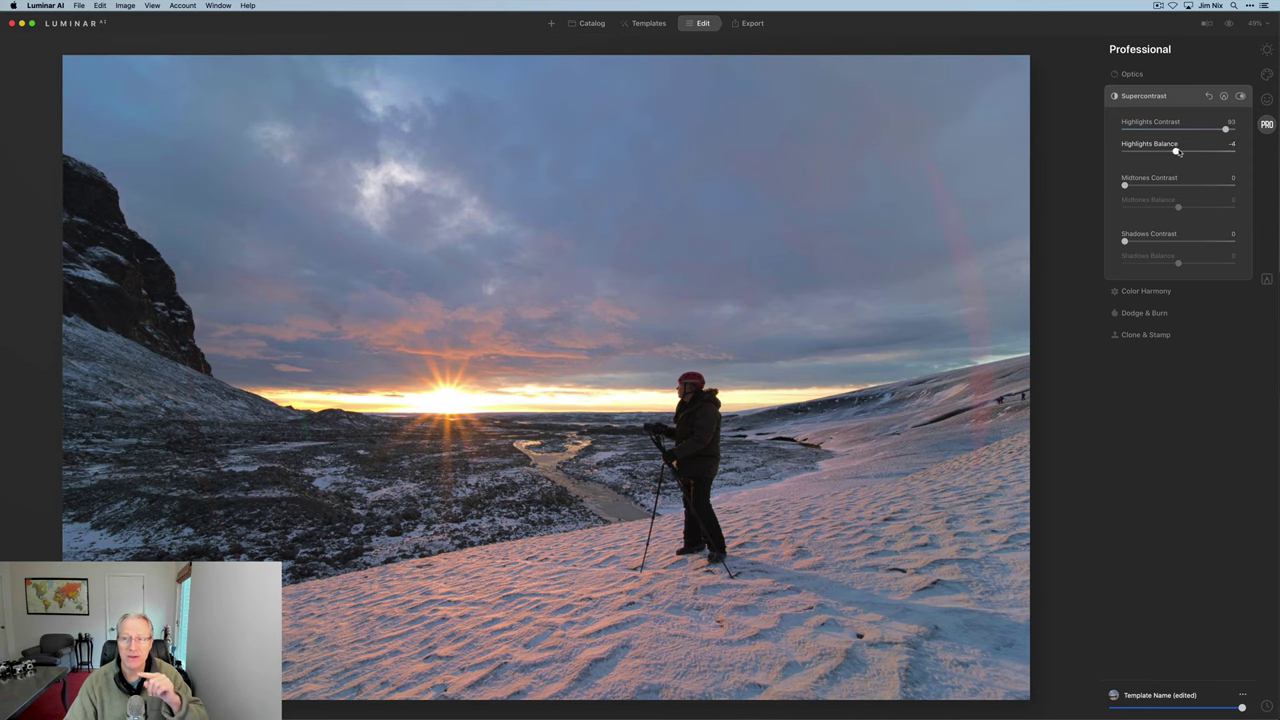
pyautogui.click(1208, 96)
pyautogui.moveTo(1125, 129); pyautogui.dragTo(1190, 131)
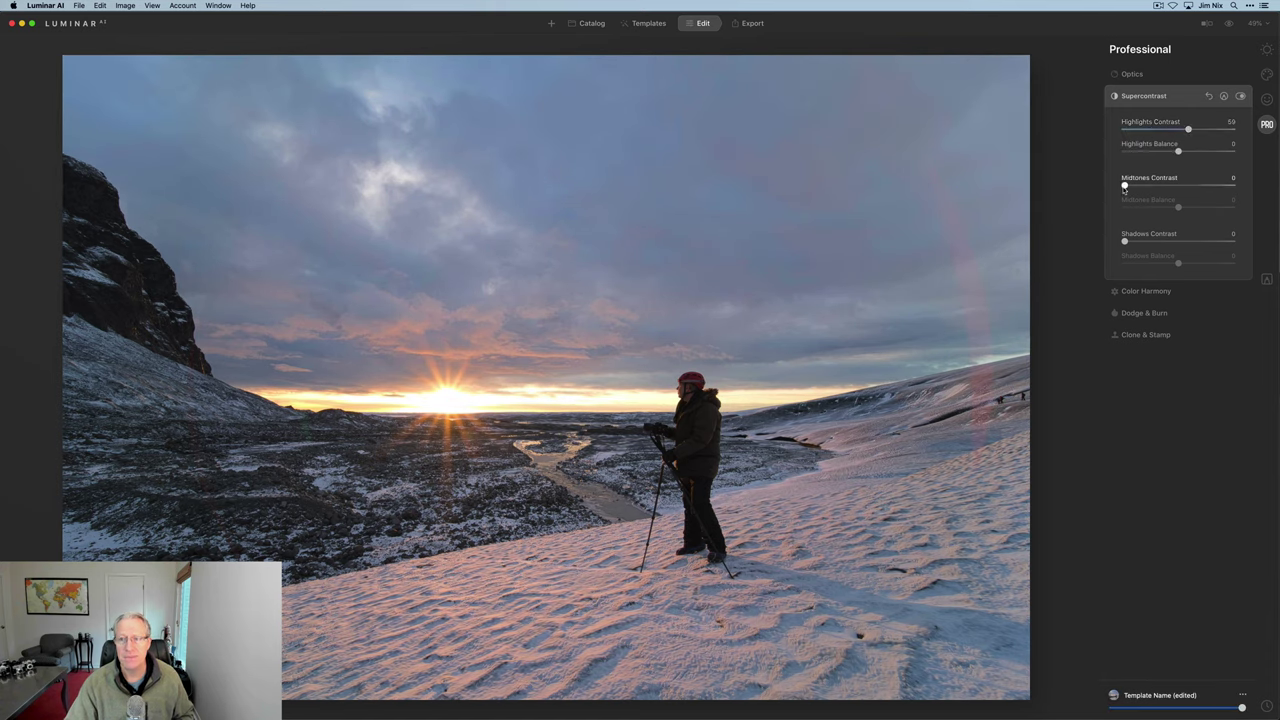
pyautogui.moveTo(1124, 187); pyautogui.dragTo(1188, 186)
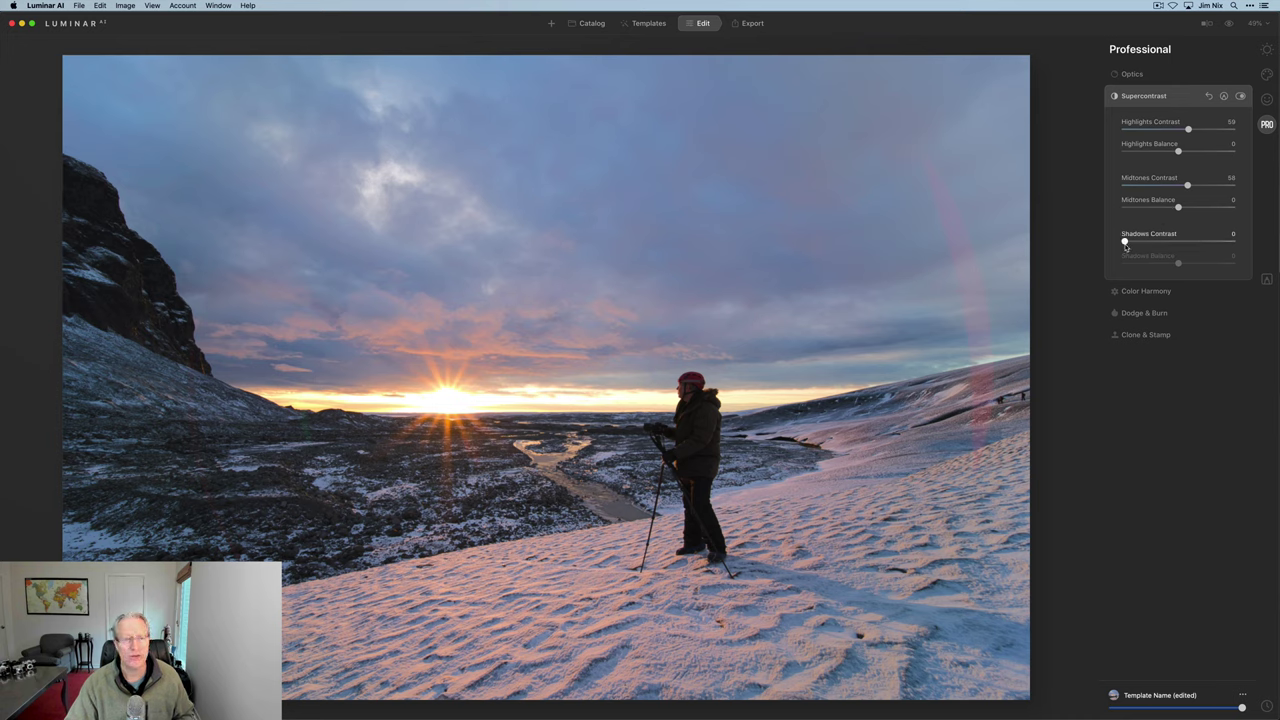
pyautogui.moveTo(1125, 245)
pyautogui.mouseDown()
pyautogui.moveTo(1228, 235)
pyautogui.moveTo(1124, 241)
pyautogui.mouseUp()
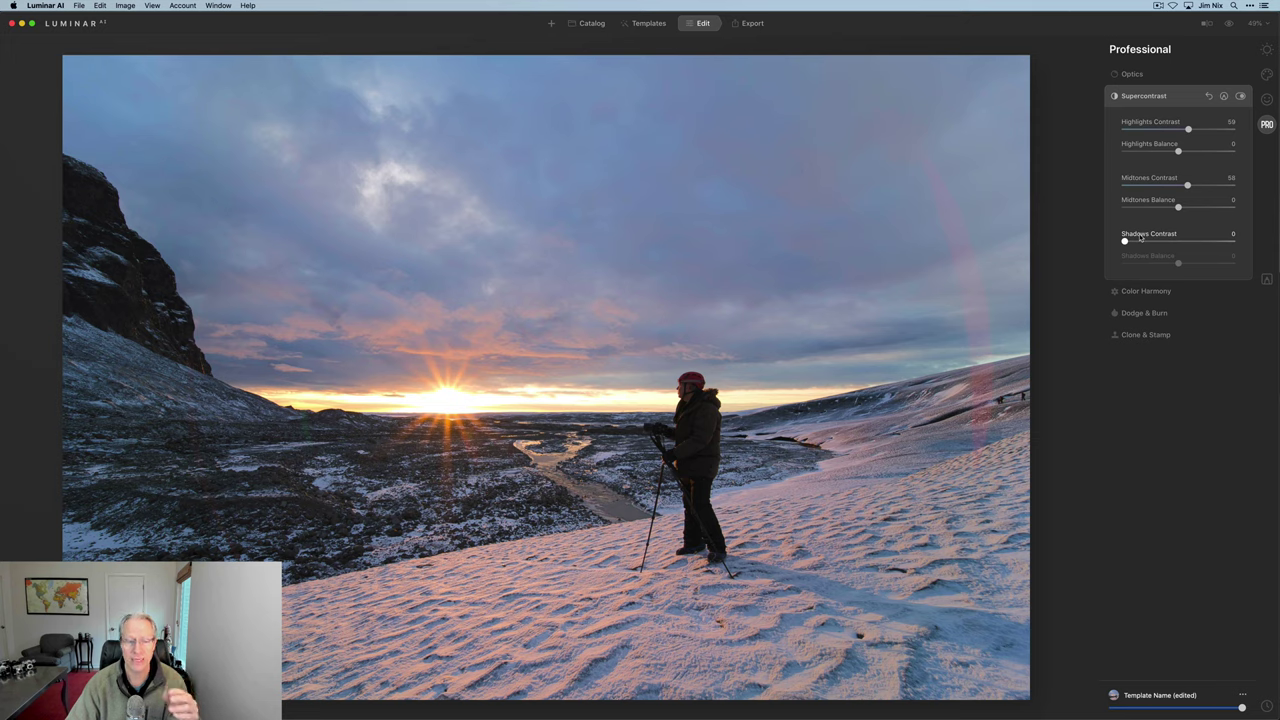
# Step: Toggle Supercontrast off and on repeatedly to compare, then collapse its settings with the effect kept
pyautogui.click(1240, 96)
pyautogui.click(1240, 96)
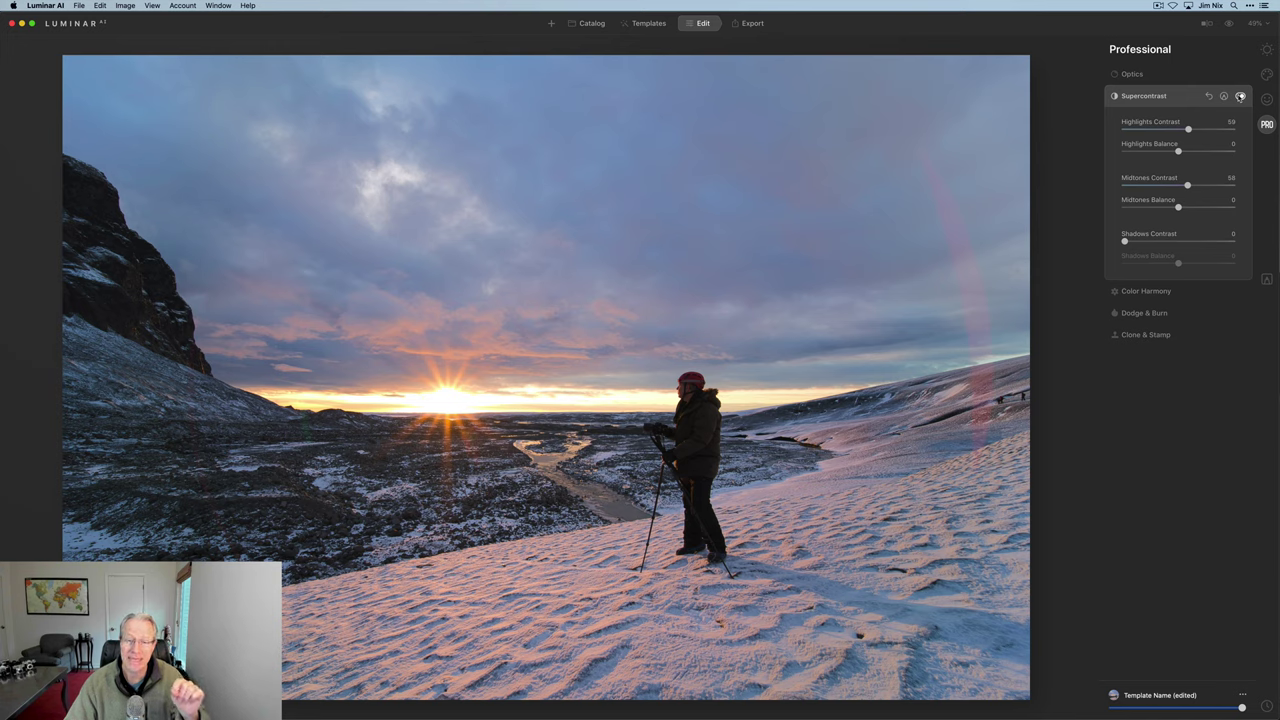
pyautogui.click(1240, 96)
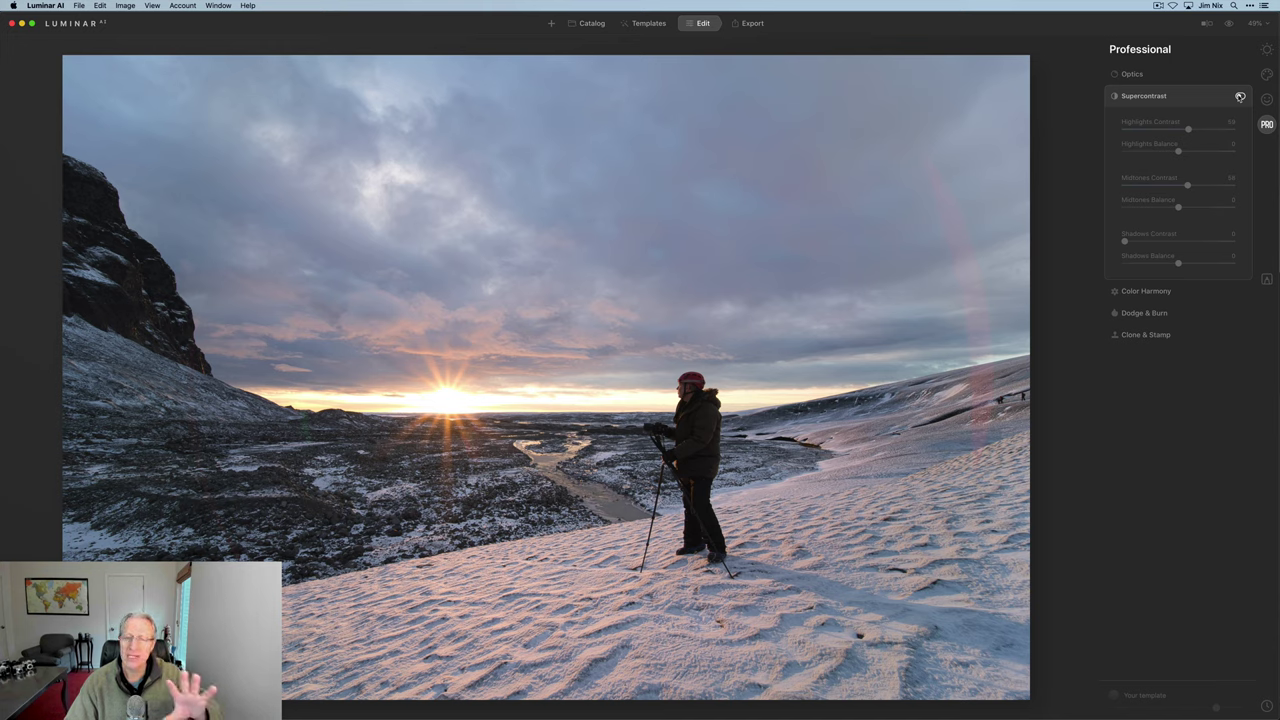
pyautogui.click(1240, 96)
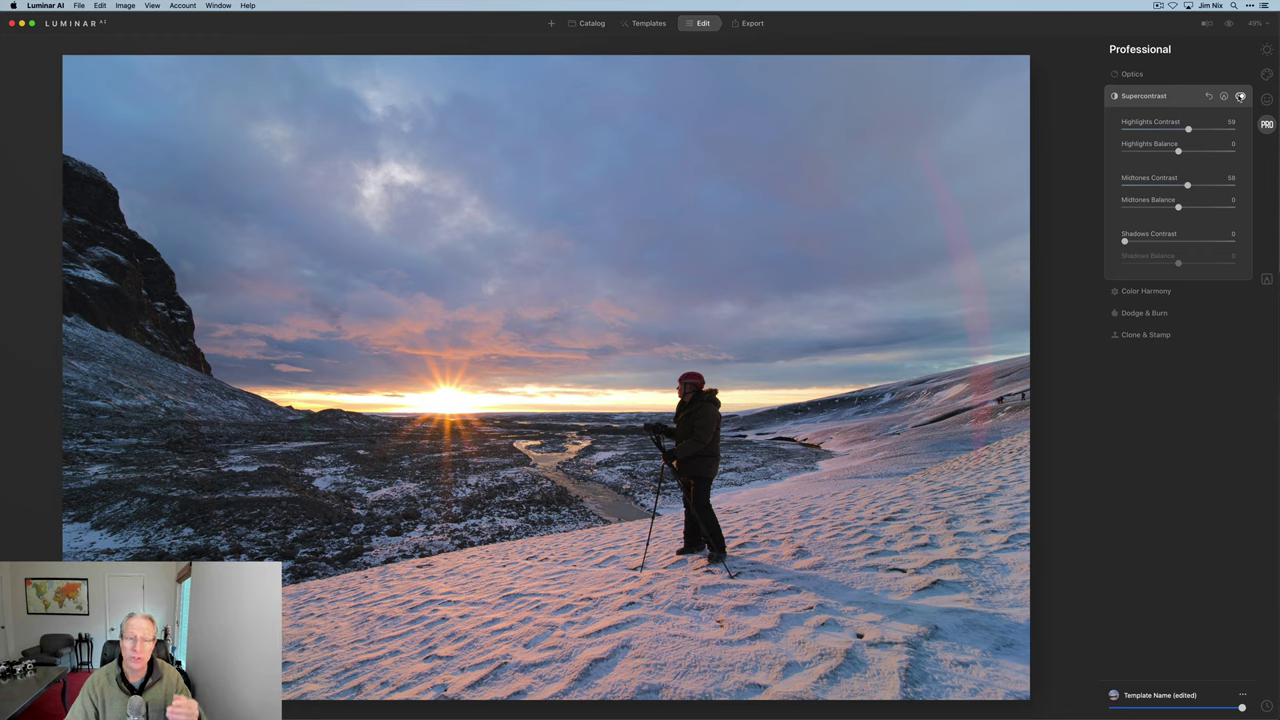
pyautogui.click(1240, 96)
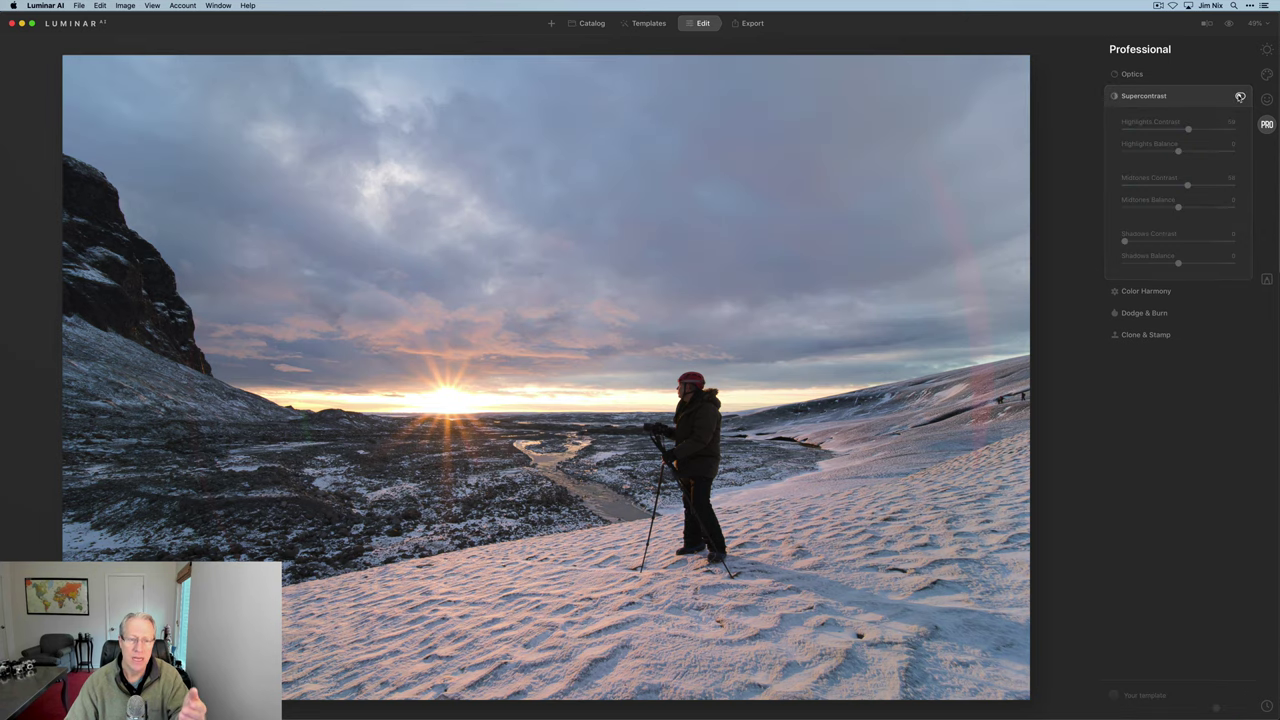
pyautogui.click(1240, 96)
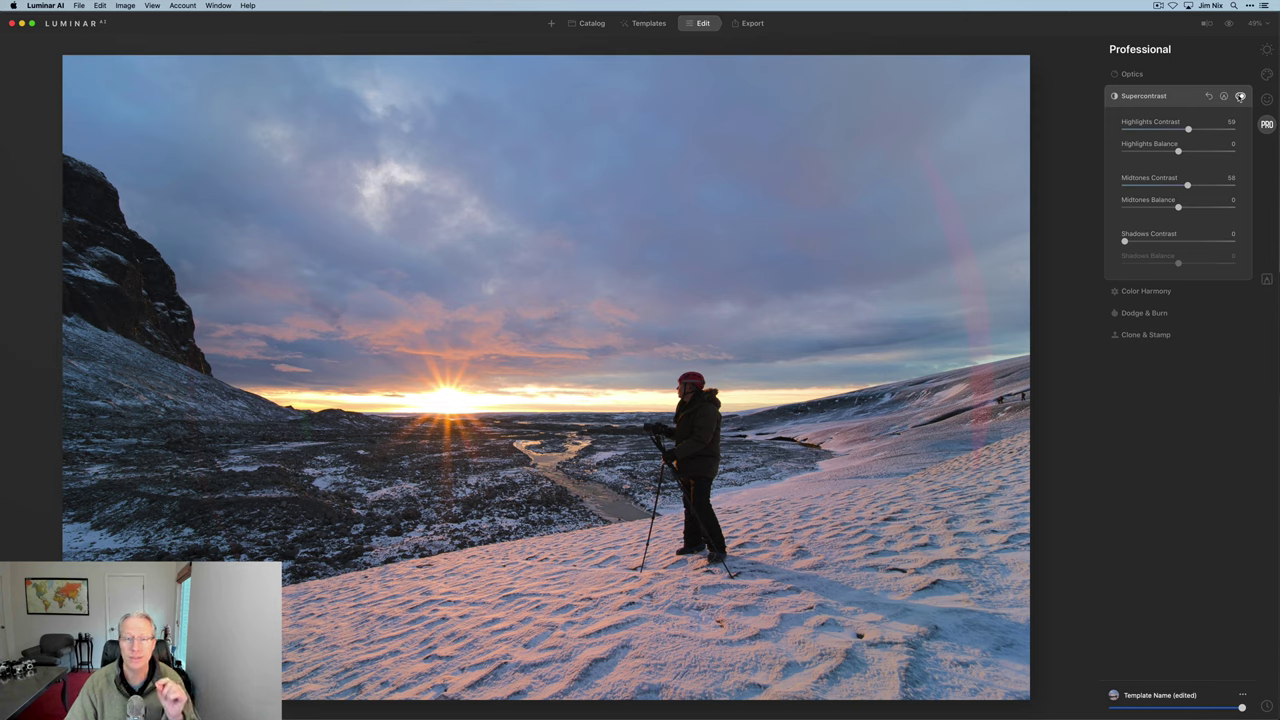
pyautogui.click(1190, 97)
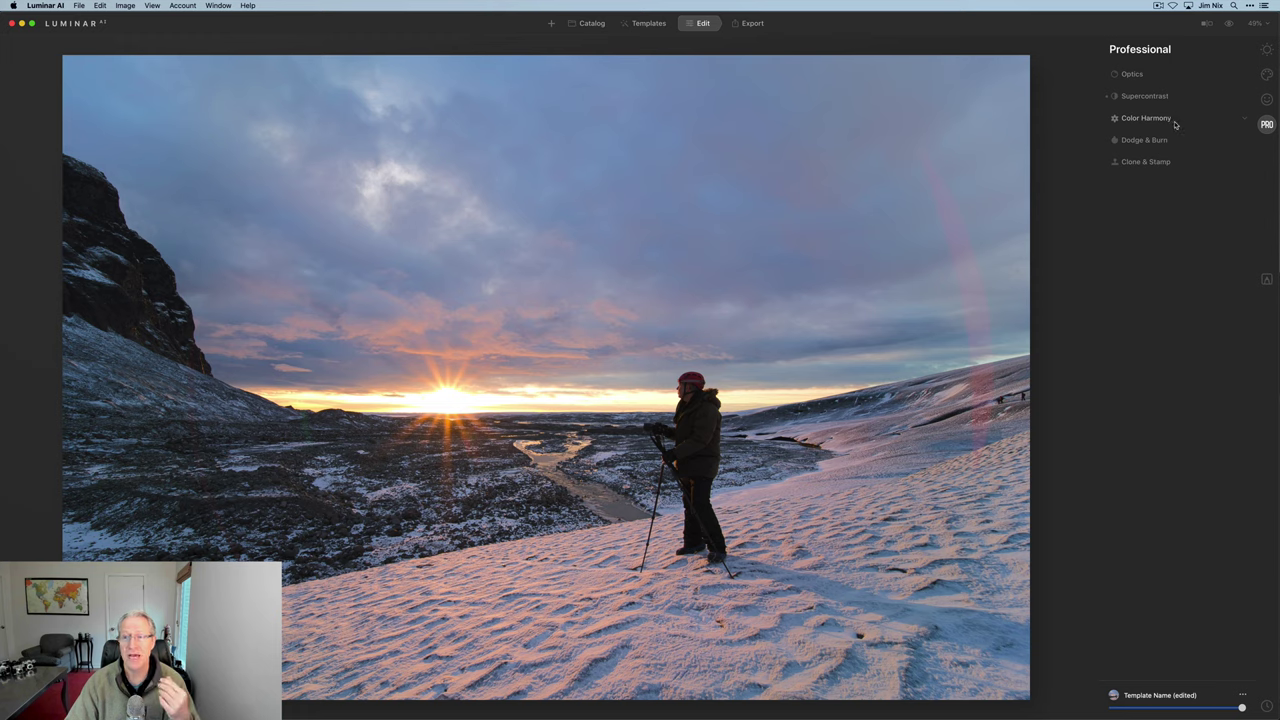
# Step: Preview Color Harmony Brilliance at 52 and a Warmth change, then reset both to 0
pyautogui.click(1175, 121)
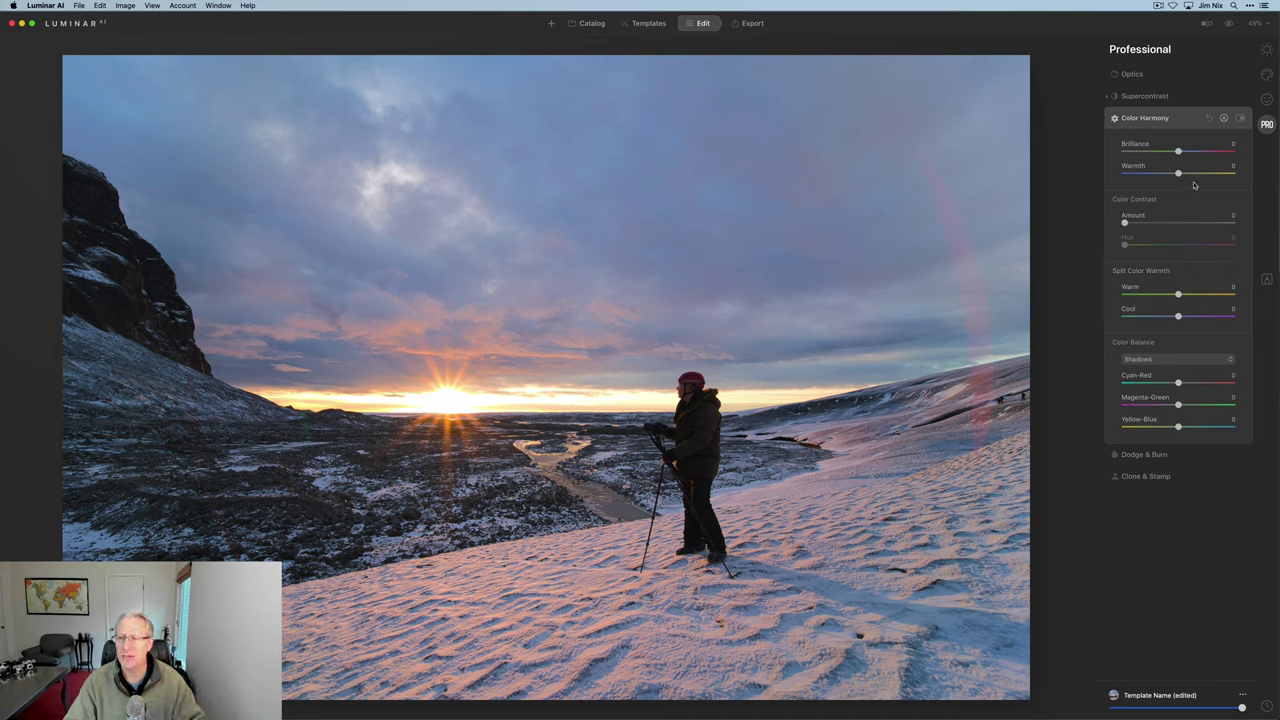
pyautogui.moveTo(1181, 154); pyautogui.dragTo(1210, 153)
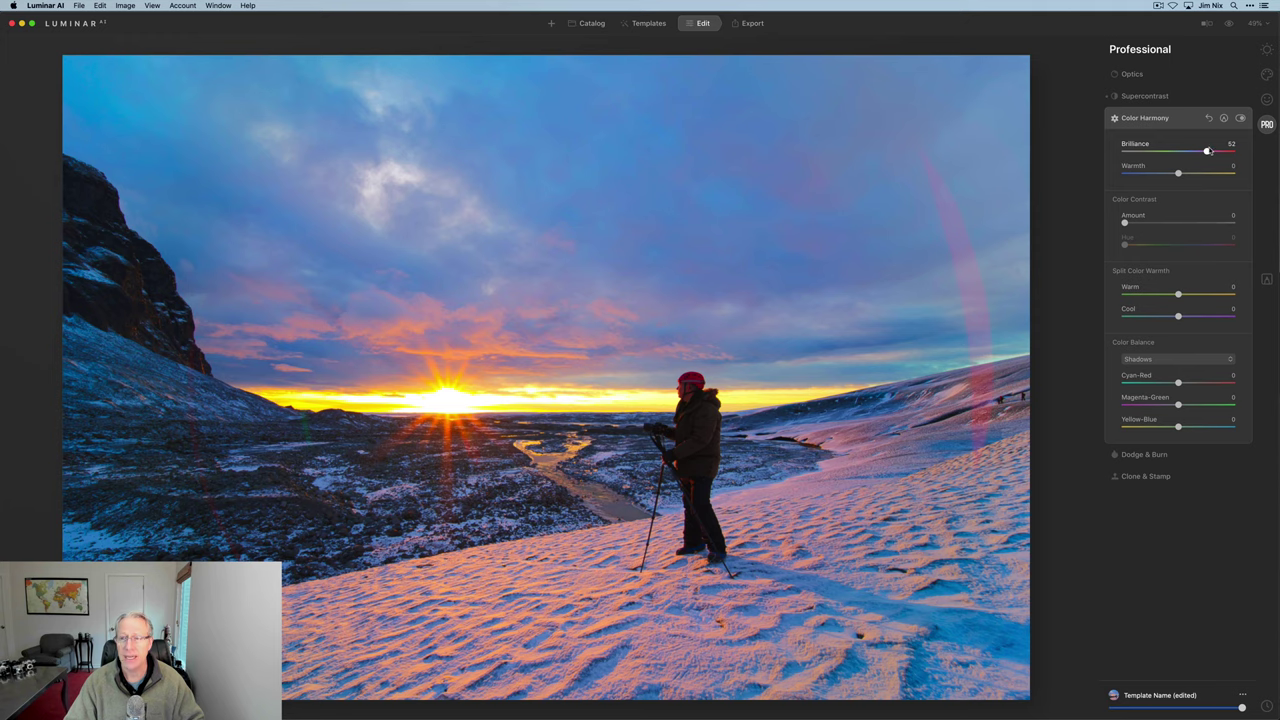
pyautogui.doubleClick(1209, 152)
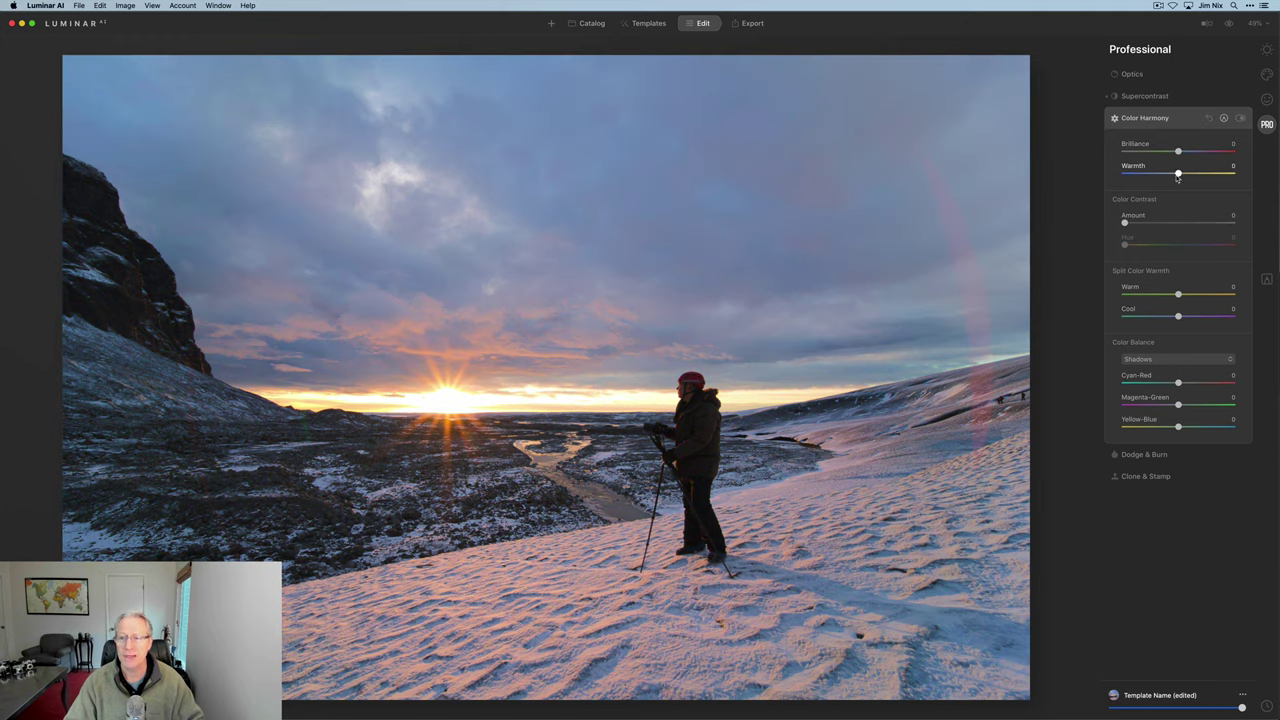
pyautogui.moveTo(1178, 173); pyautogui.dragTo(1150, 173)
pyautogui.click(1208, 119)
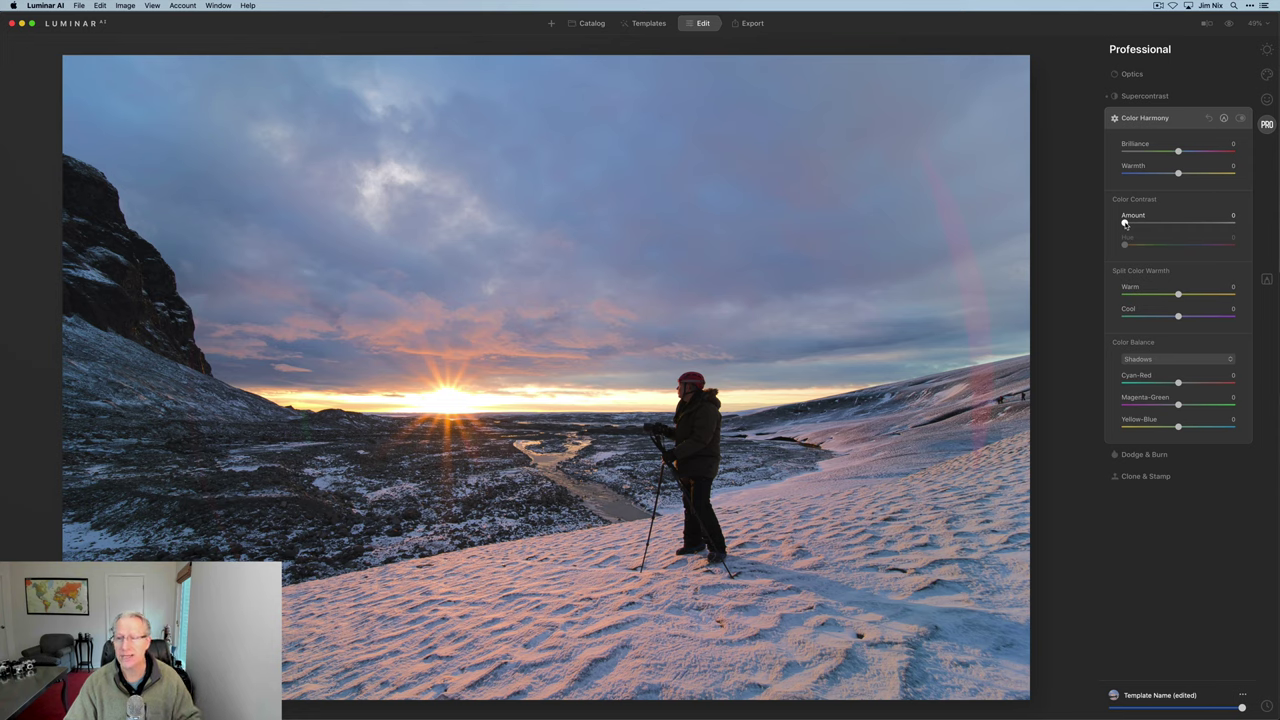
pyautogui.moveTo(1125, 224); pyautogui.dragTo(1192, 224)
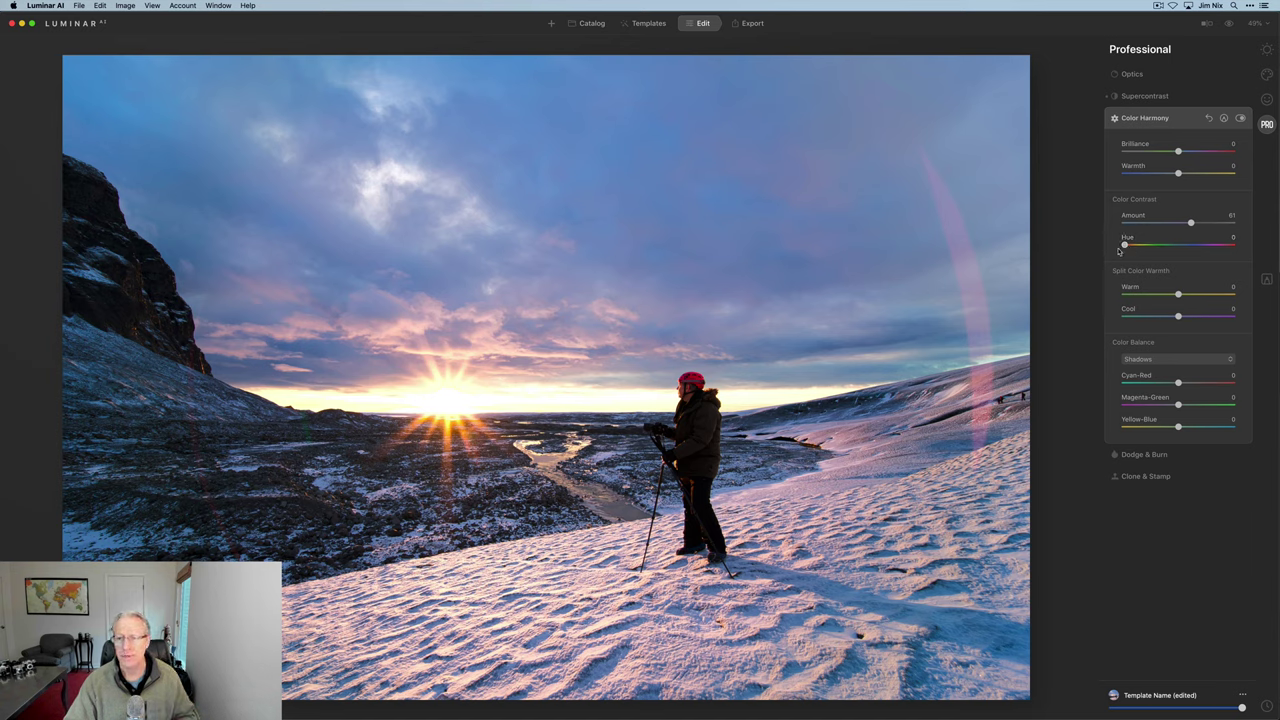
pyautogui.doubleClick(1133, 219)
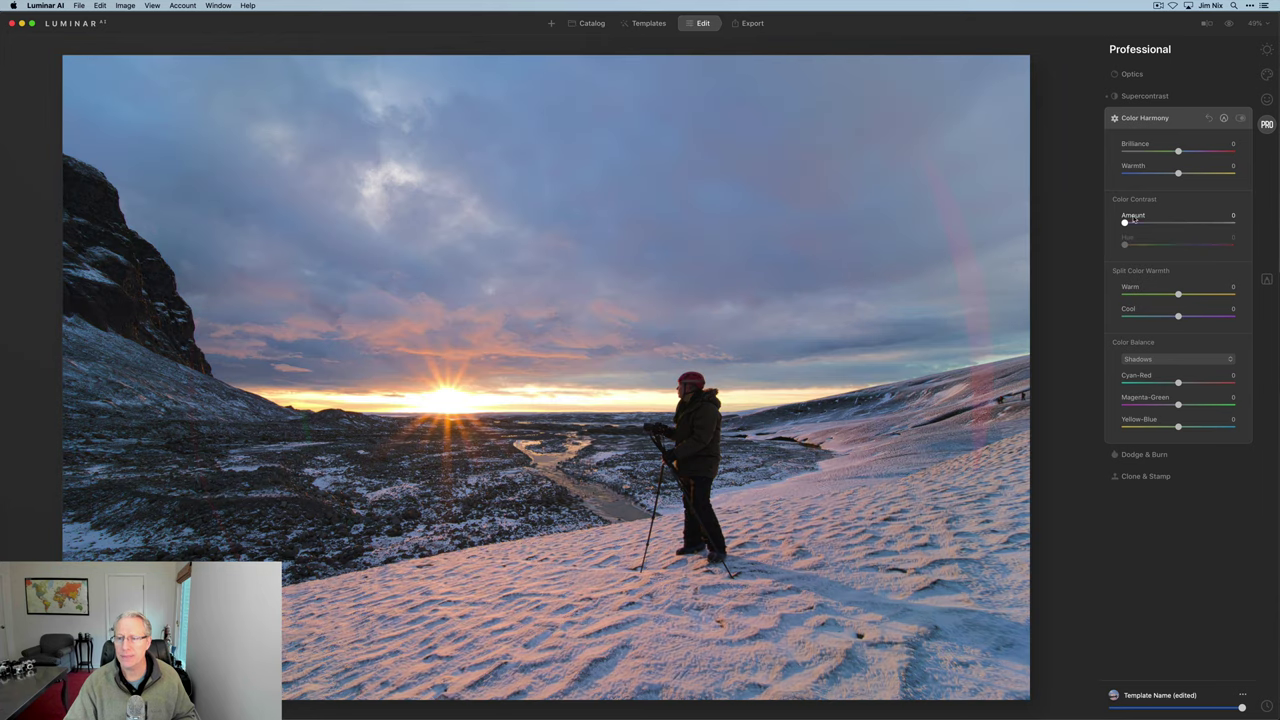
pyautogui.moveTo(1128, 222); pyautogui.dragTo(1195, 246)
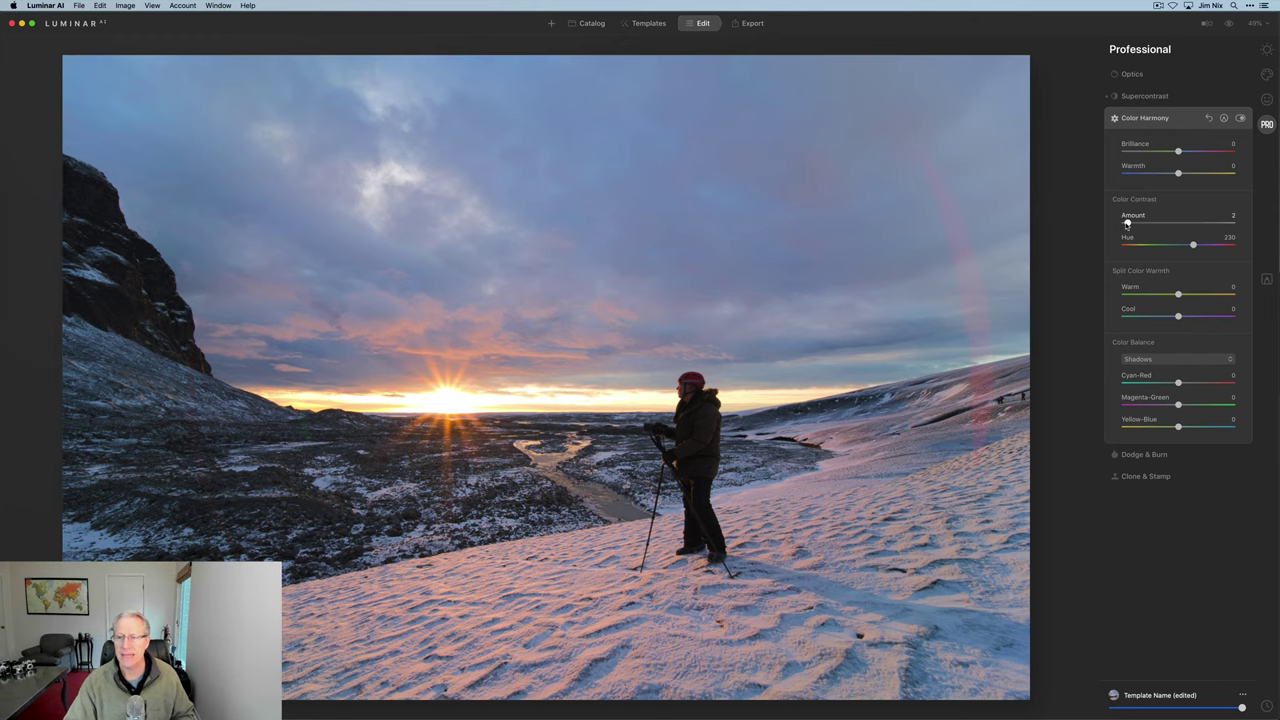
pyautogui.moveTo(1127, 223); pyautogui.dragTo(1181, 223)
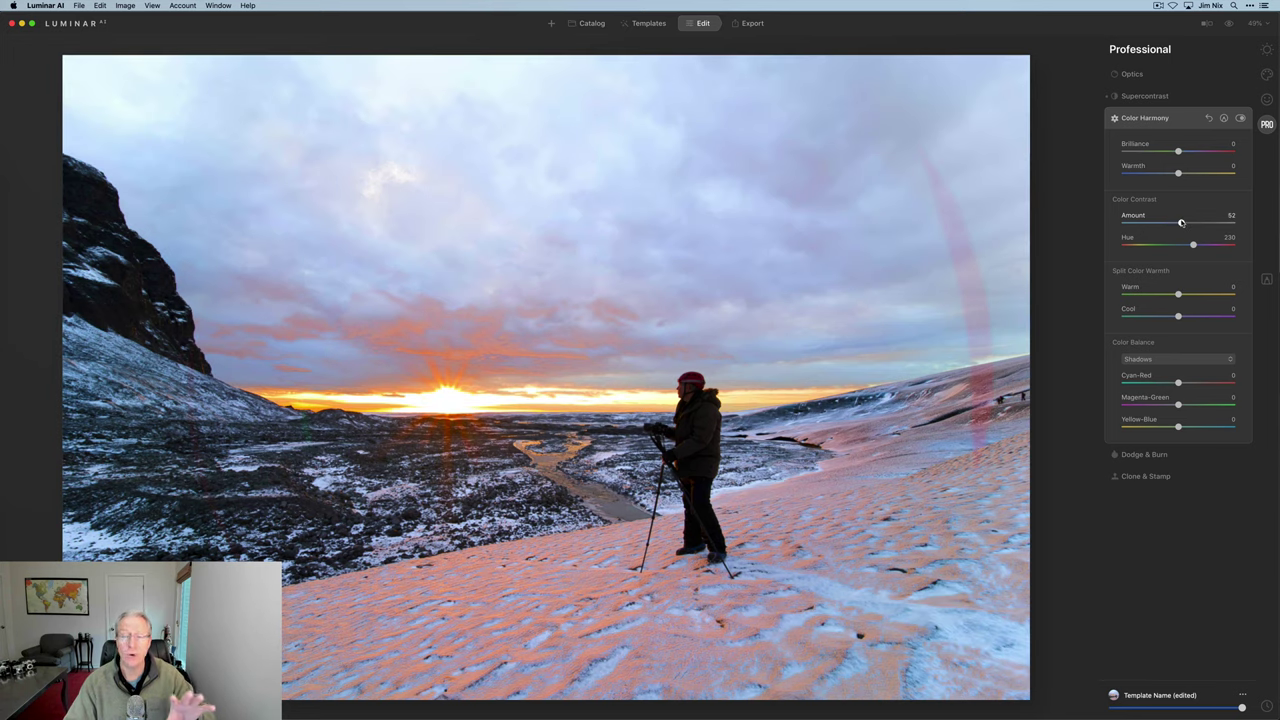
pyautogui.moveTo(1182, 223); pyautogui.dragTo(1187, 223)
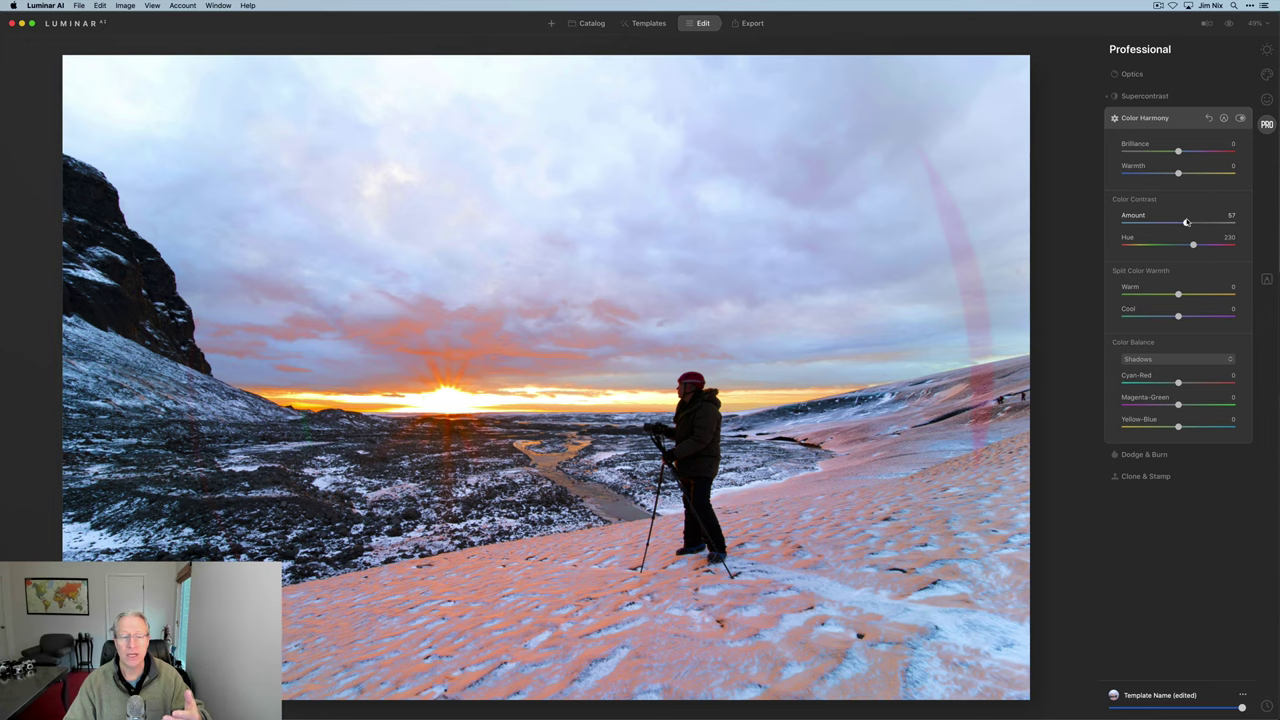
pyautogui.moveTo(1187, 223)
pyautogui.mouseDown()
pyautogui.moveTo(1150, 224)
pyautogui.moveTo(1190, 245)
pyautogui.moveTo(1127, 252)
pyautogui.moveTo(1176, 228)
pyautogui.mouseUp()
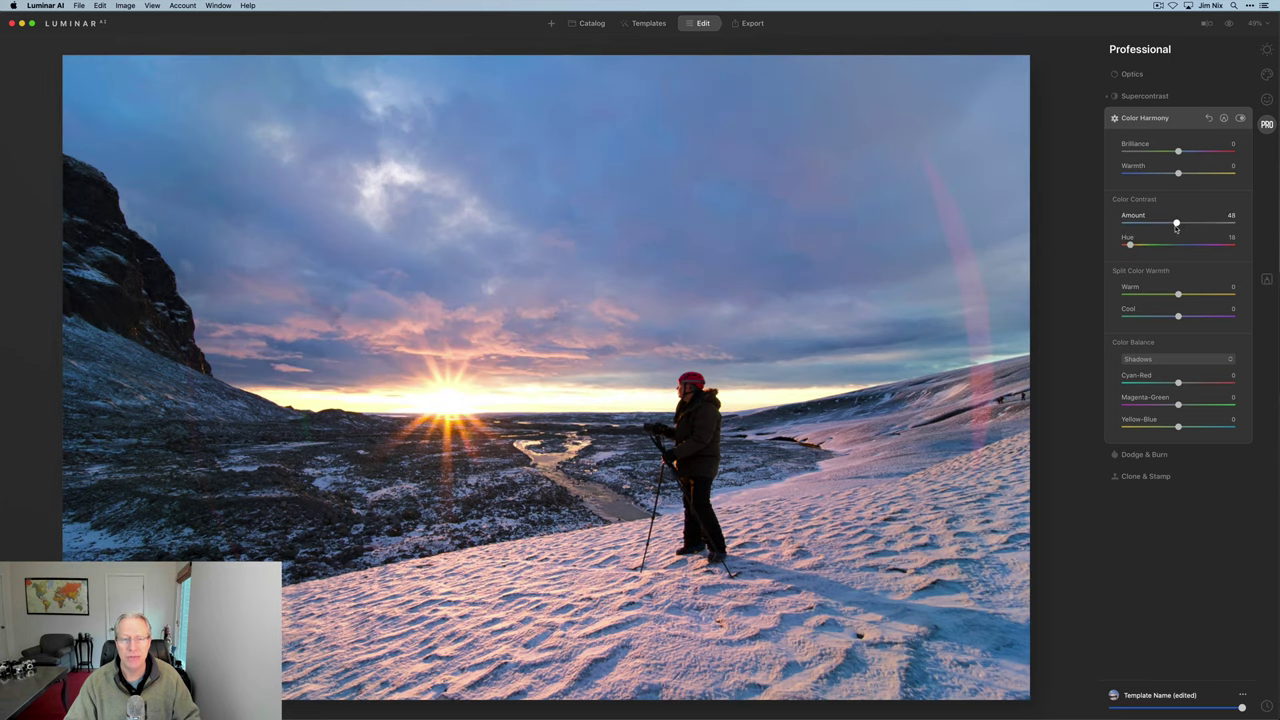
pyautogui.click(1209, 118)
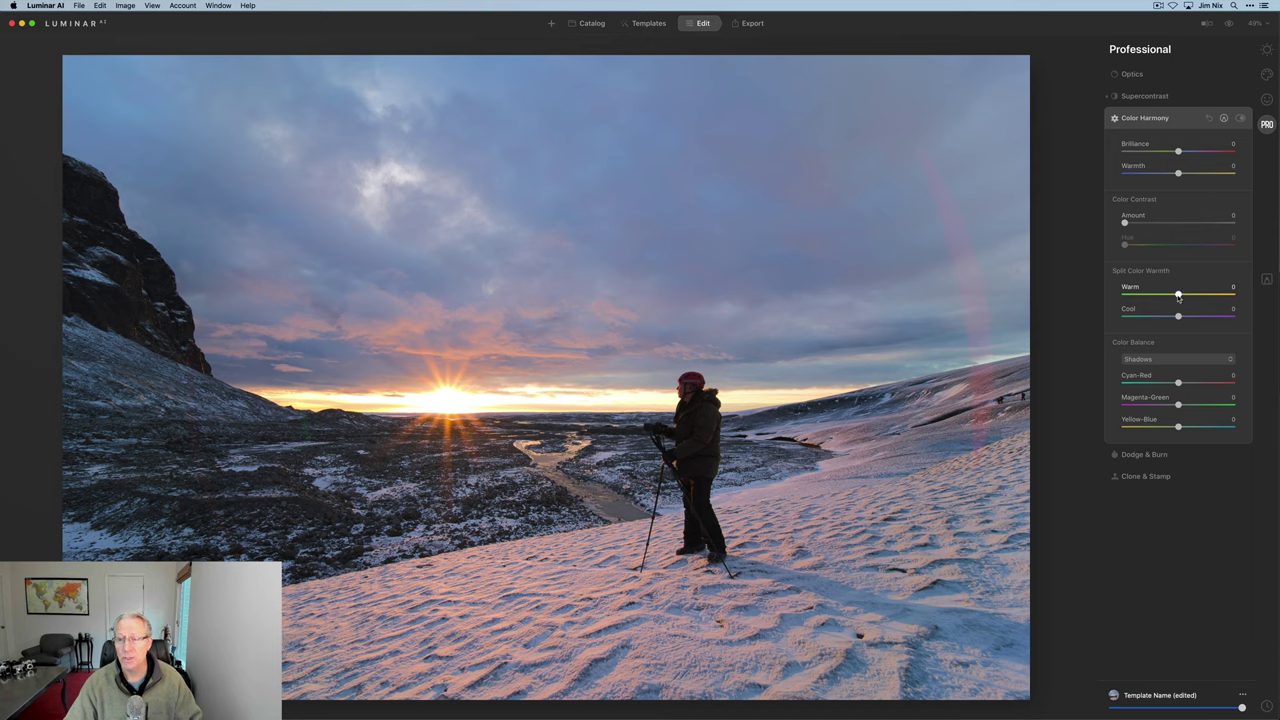
pyautogui.moveTo(1178, 296); pyautogui.dragTo(1110, 310)
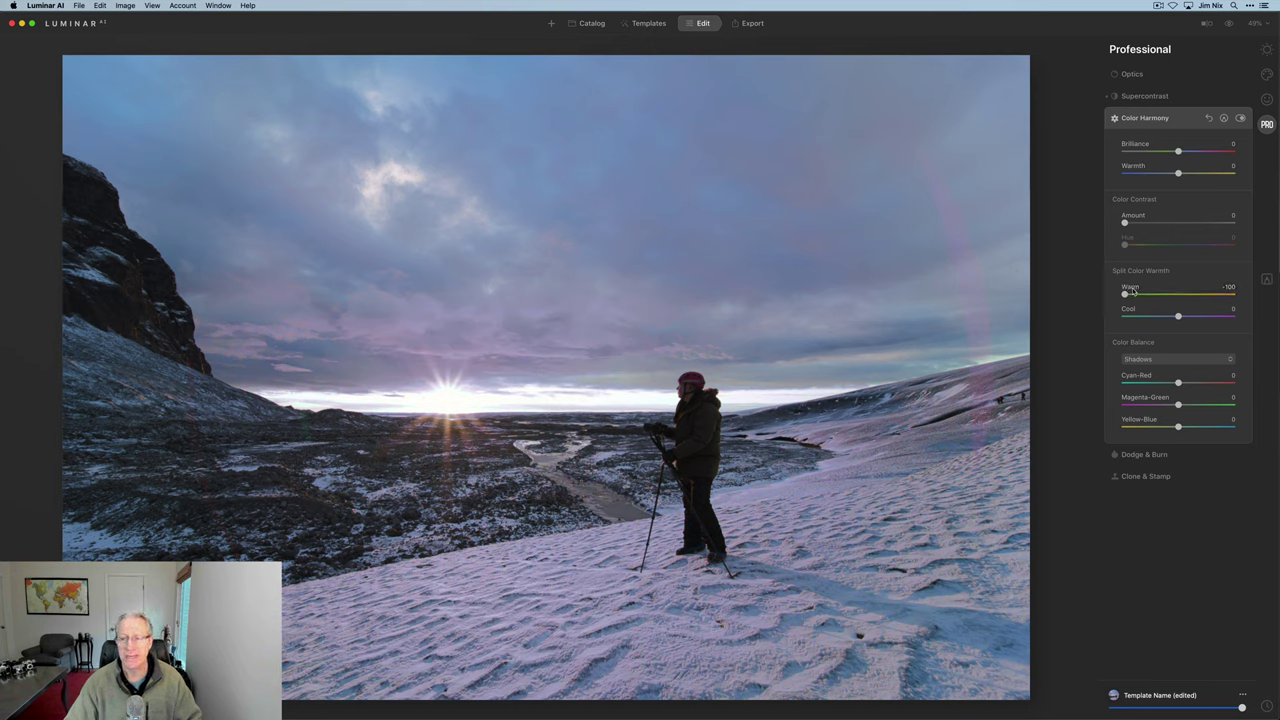
pyautogui.doubleClick(1133, 291)
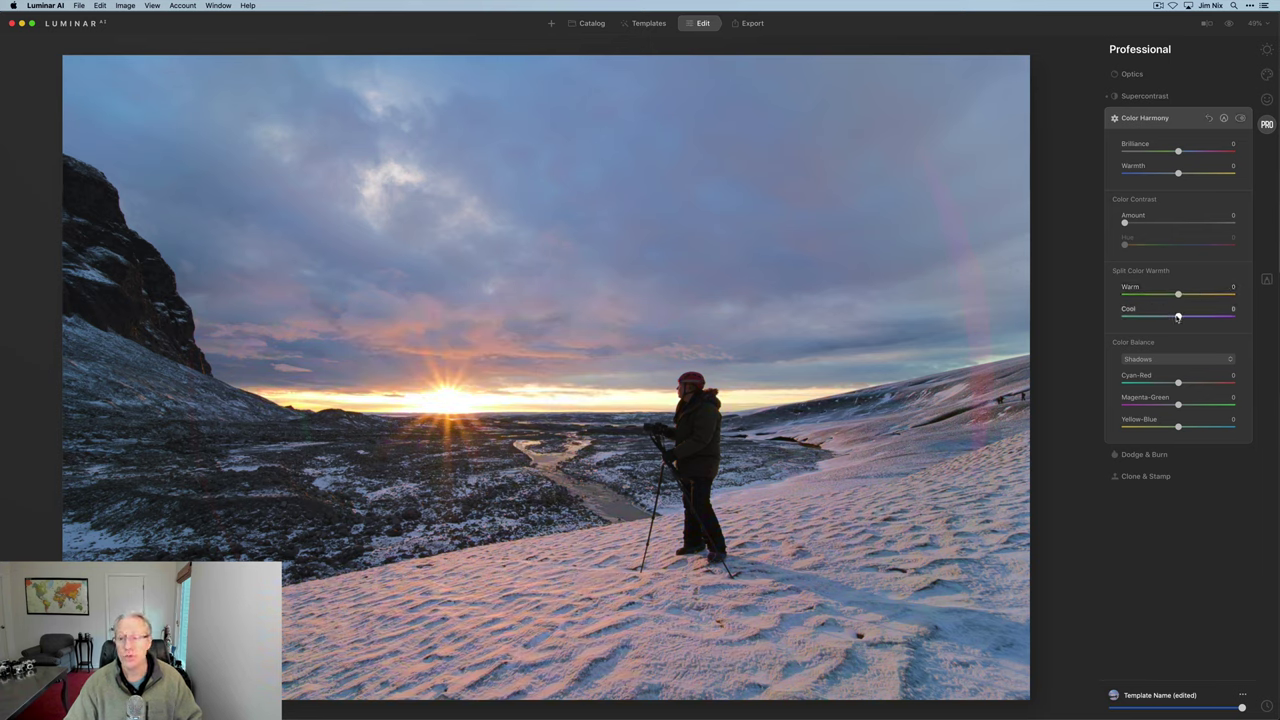
pyautogui.moveTo(1178, 317); pyautogui.dragTo(1204, 322)
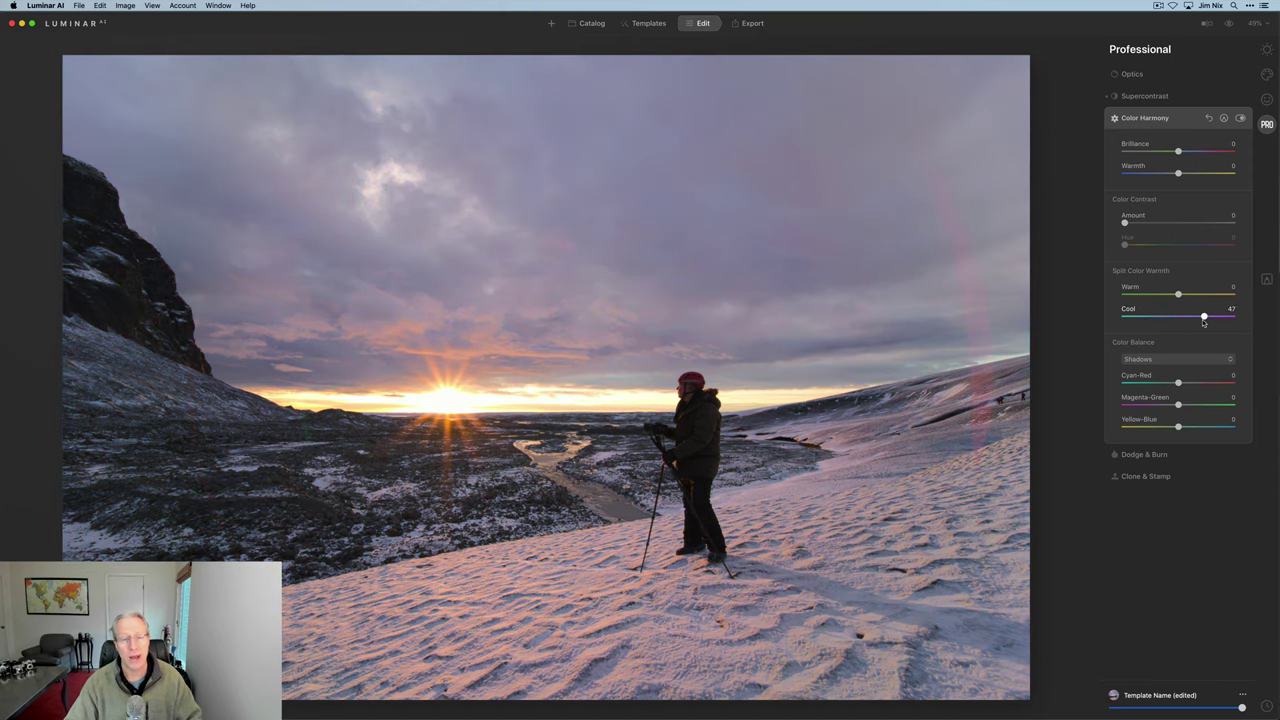
pyautogui.click(1208, 119)
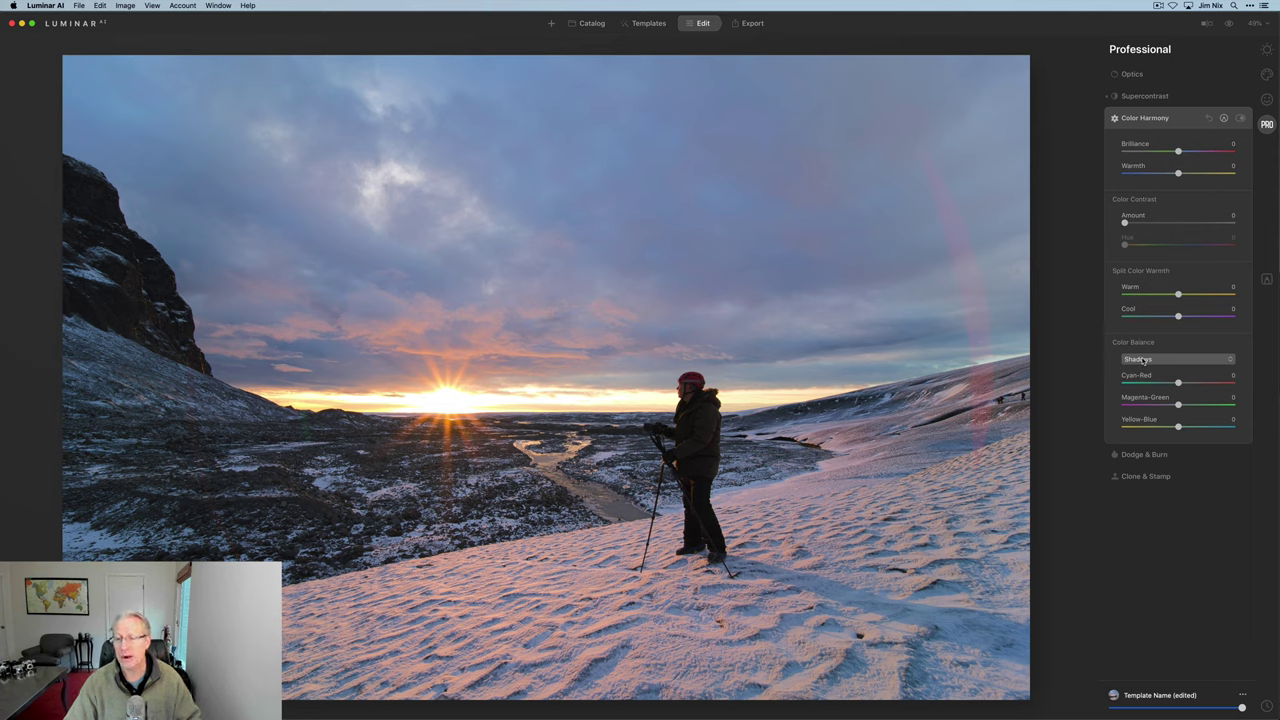
# Step: Keep Color Balance on Shadows and nudge its Yellow-Blue and Cyan-Red slightly
pyautogui.click(1143, 360)
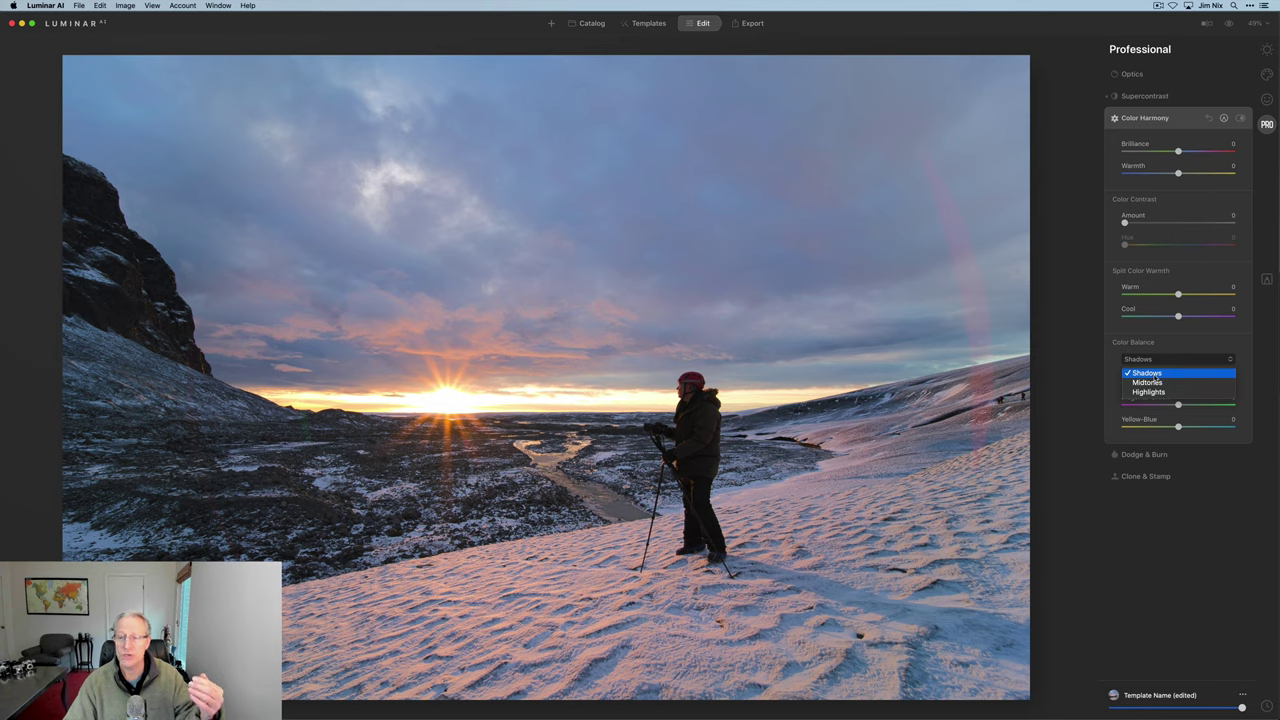
pyautogui.click(1163, 372)
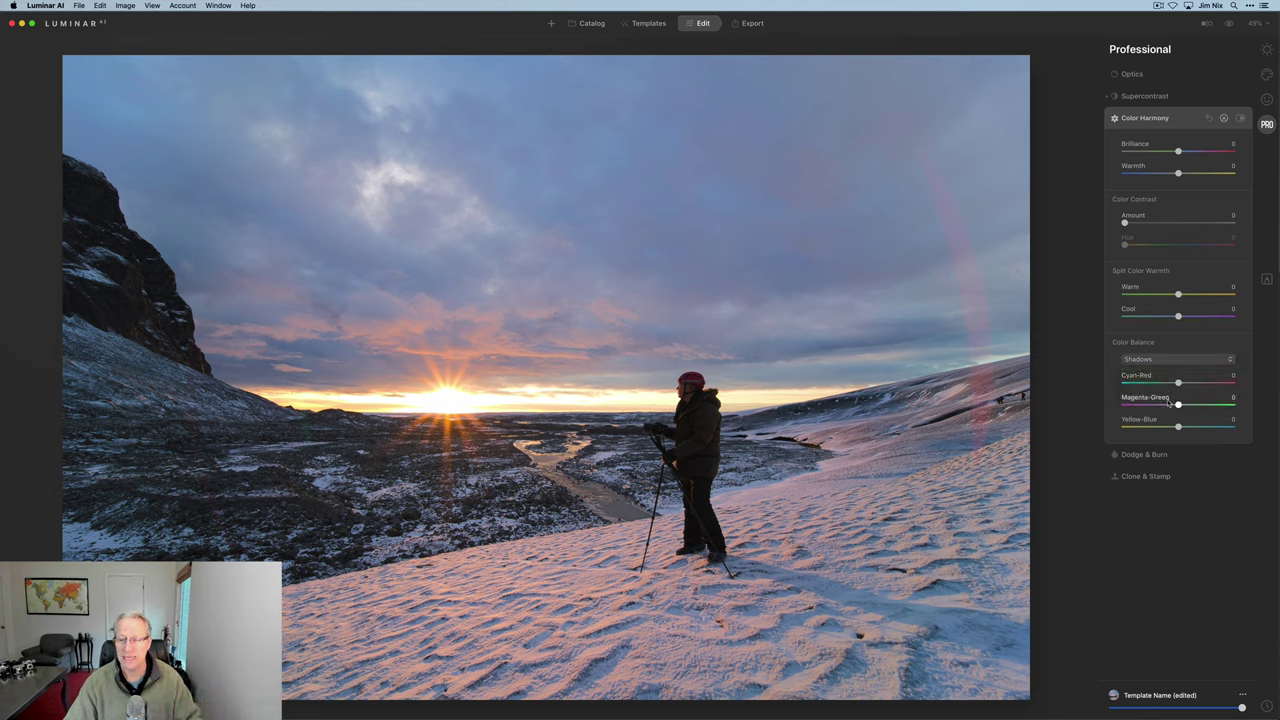
pyautogui.moveTo(1178, 427); pyautogui.dragTo(1184, 427)
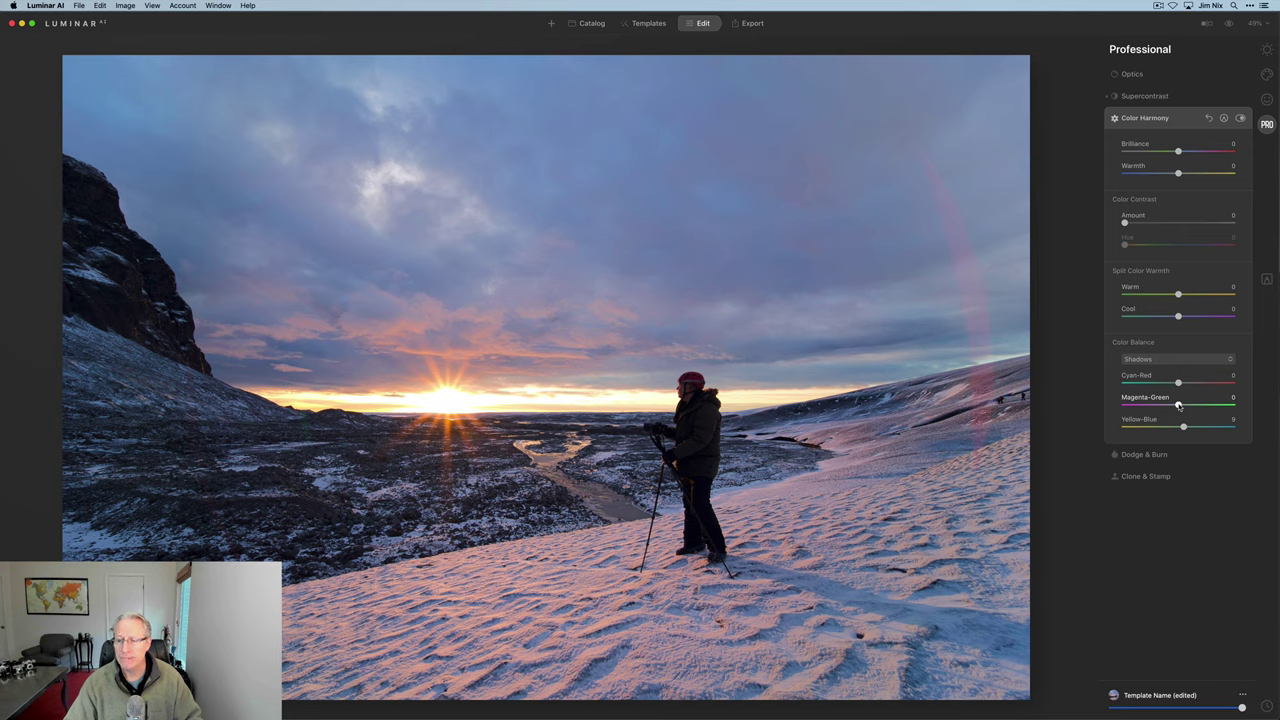
pyautogui.moveTo(1179, 383); pyautogui.dragTo(1177, 384)
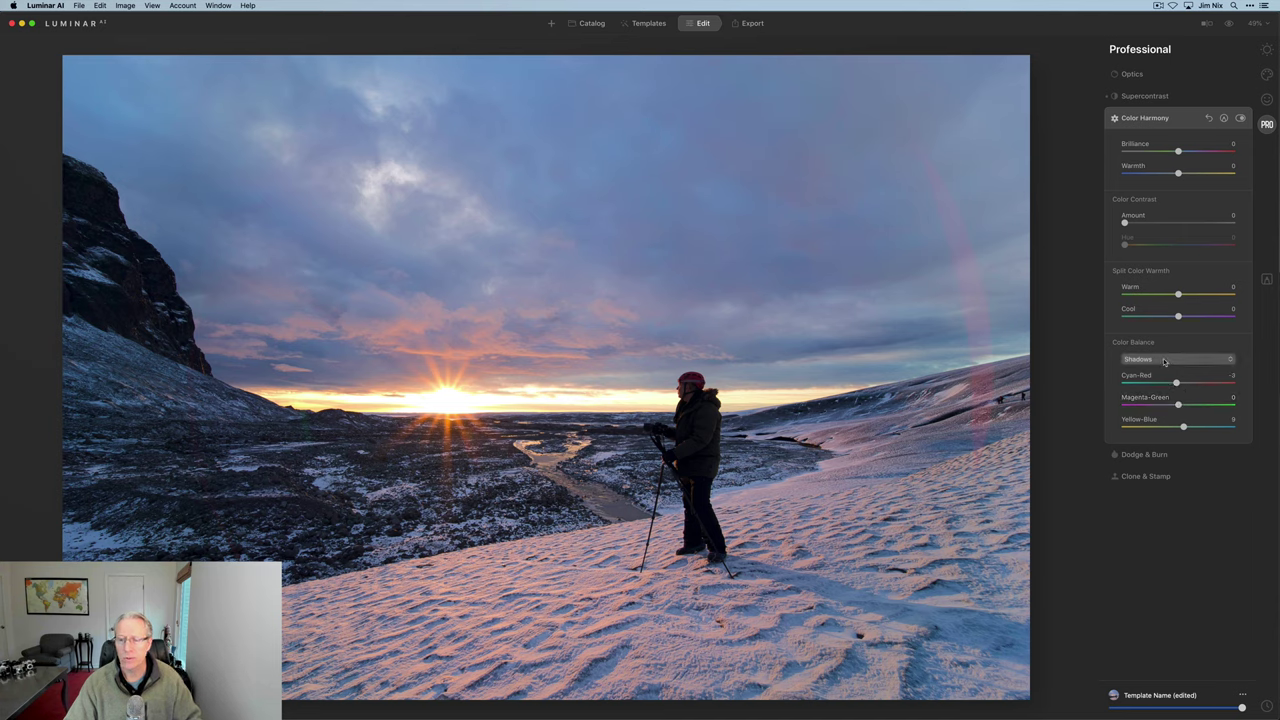
# Step: Set Highlights Color Balance to Cyan-Red 15, Magenta-Green -4, Yellow-Blue -11
pyautogui.click(1164, 361)
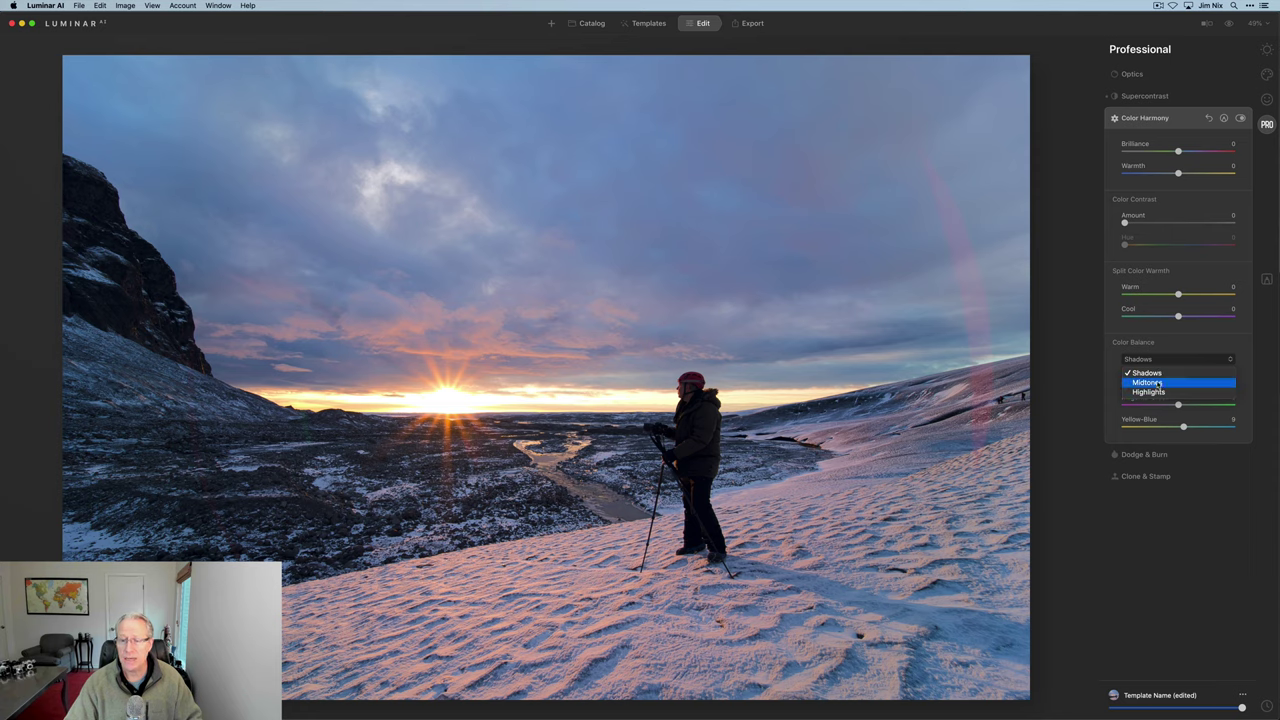
pyautogui.click(1158, 392)
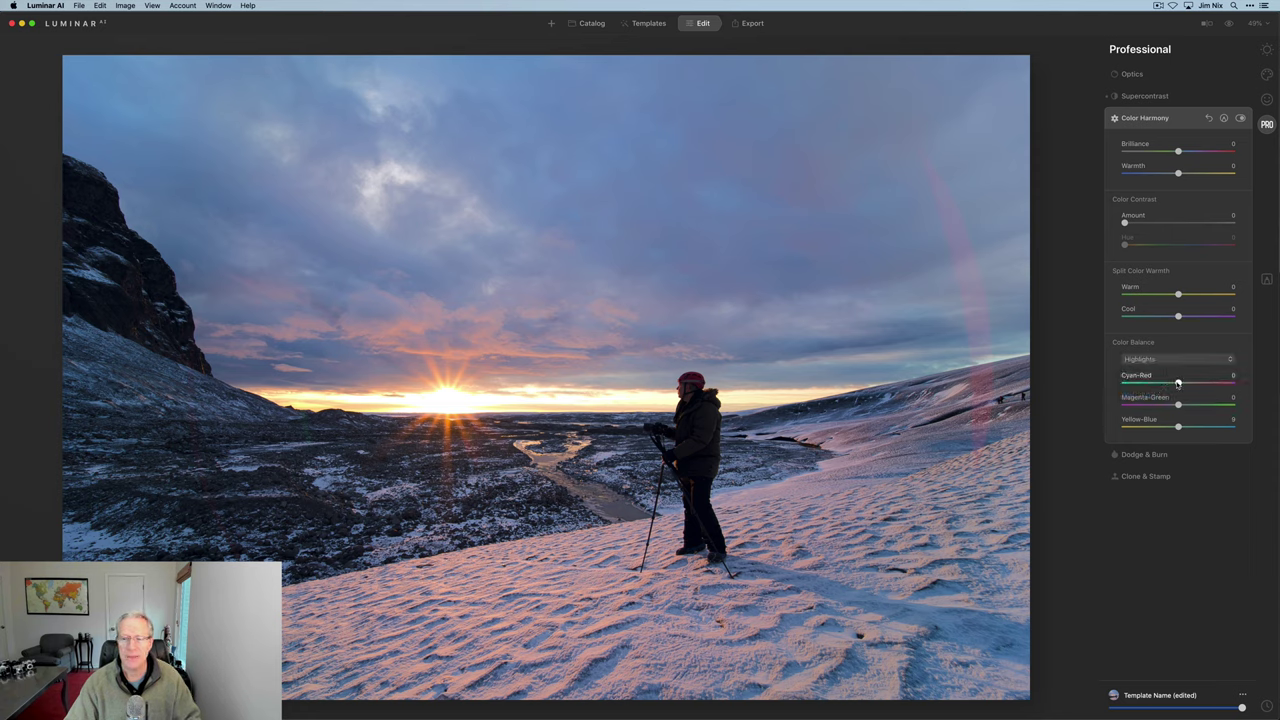
pyautogui.moveTo(1178, 384); pyautogui.dragTo(1188, 385)
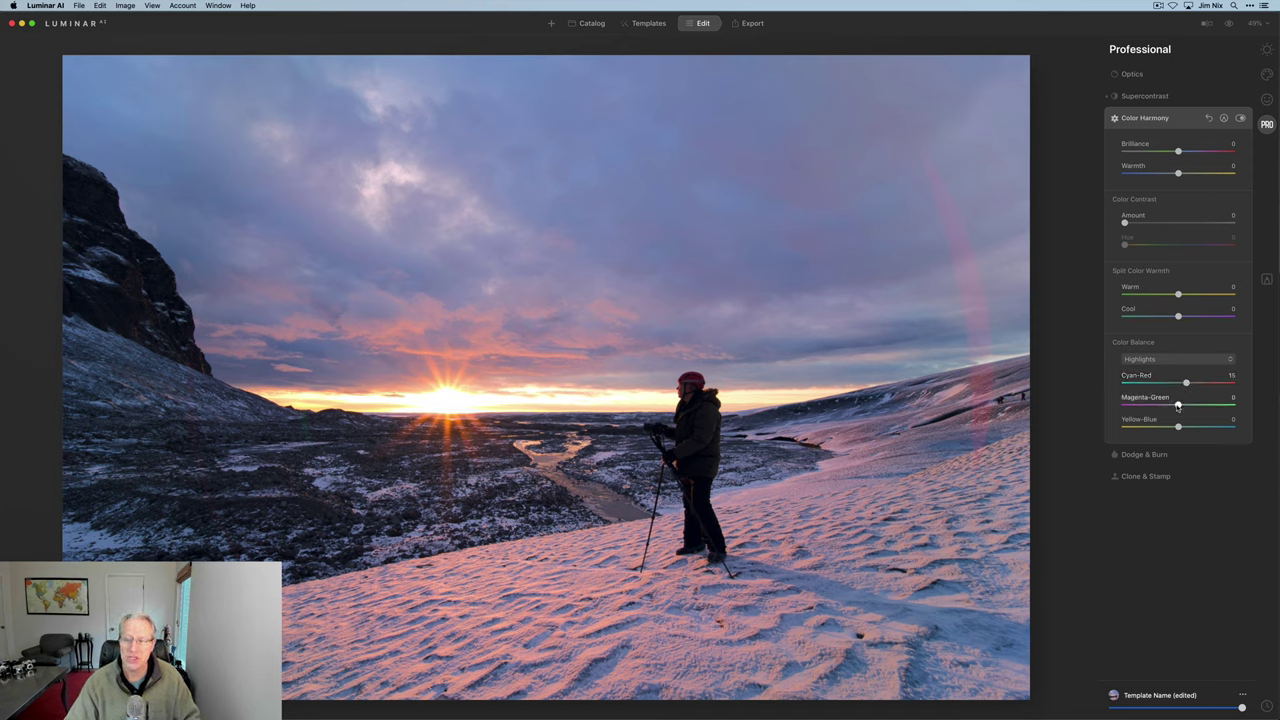
pyautogui.moveTo(1178, 406); pyautogui.dragTo(1172, 428)
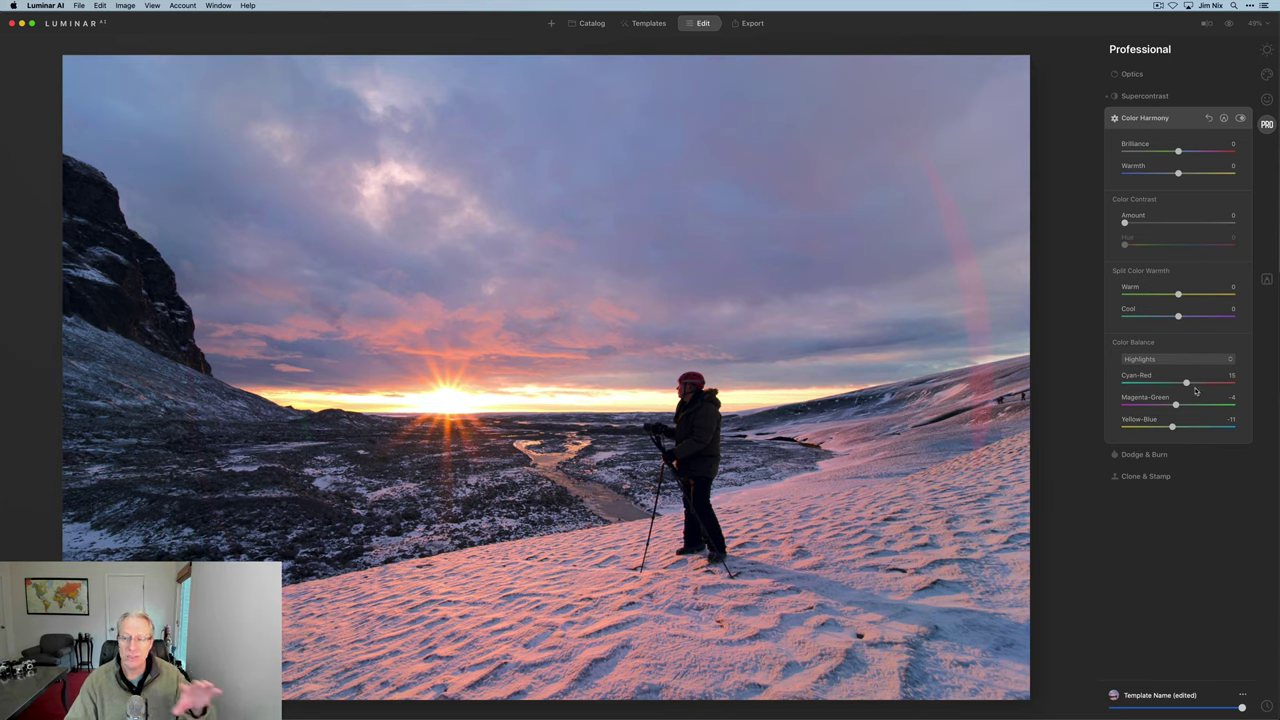
# Step: Compare Color Harmony on and off, then reset Color Harmony and Supercontrast to 0
pyautogui.click(1240, 119)
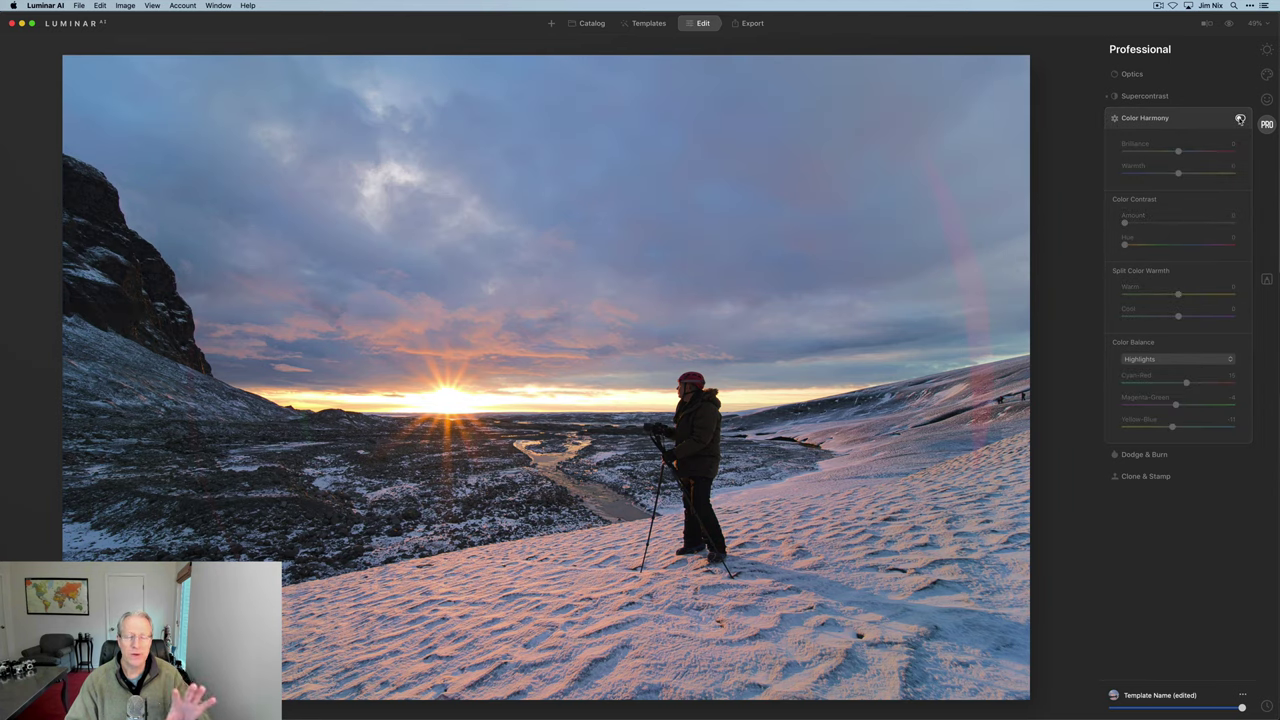
pyautogui.click(1240, 119)
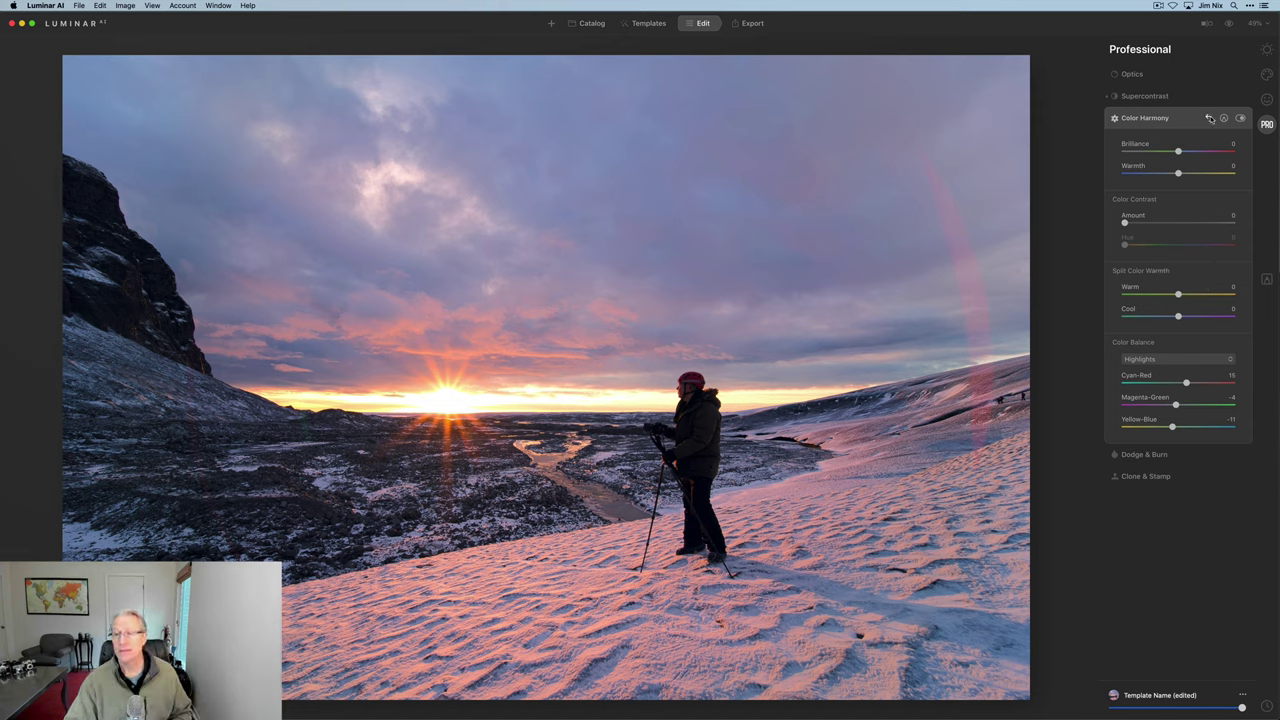
pyautogui.click(1143, 96)
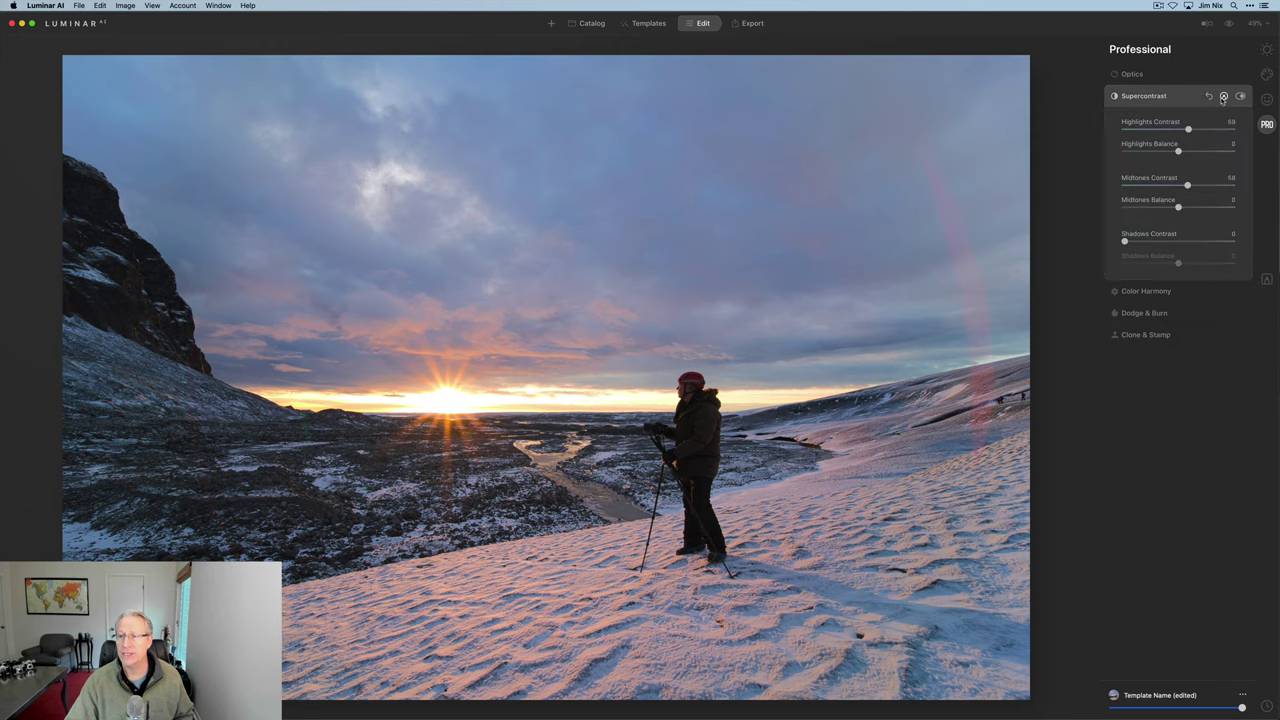
pyautogui.click(1208, 96)
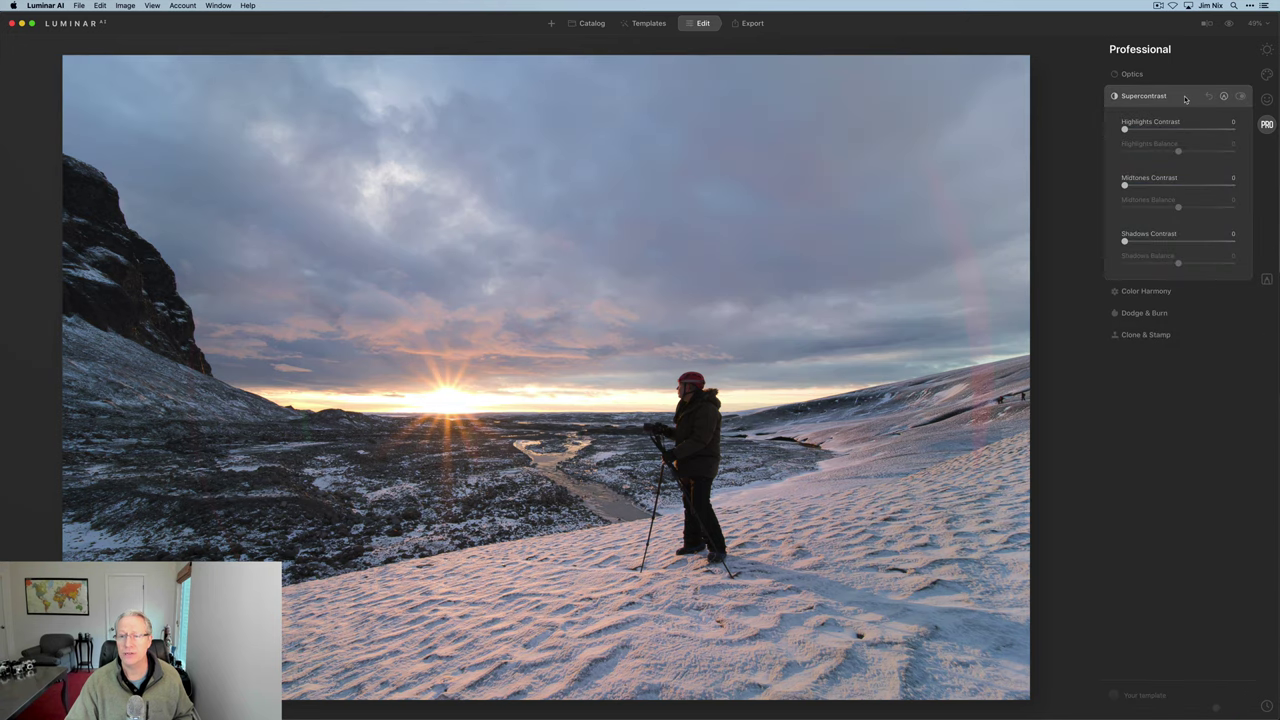
pyautogui.click(1188, 99)
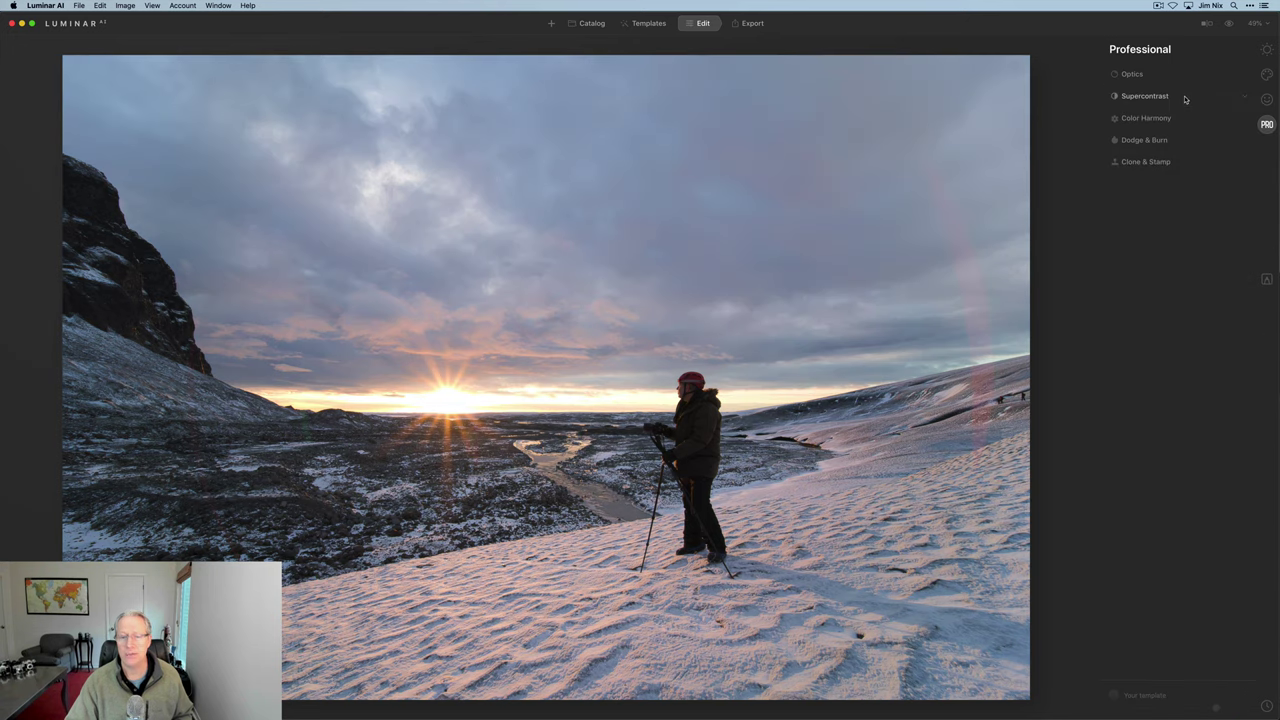
# Step: Set up a Dodge & Burn Darken brush at size 128
pyautogui.click(1143, 141)
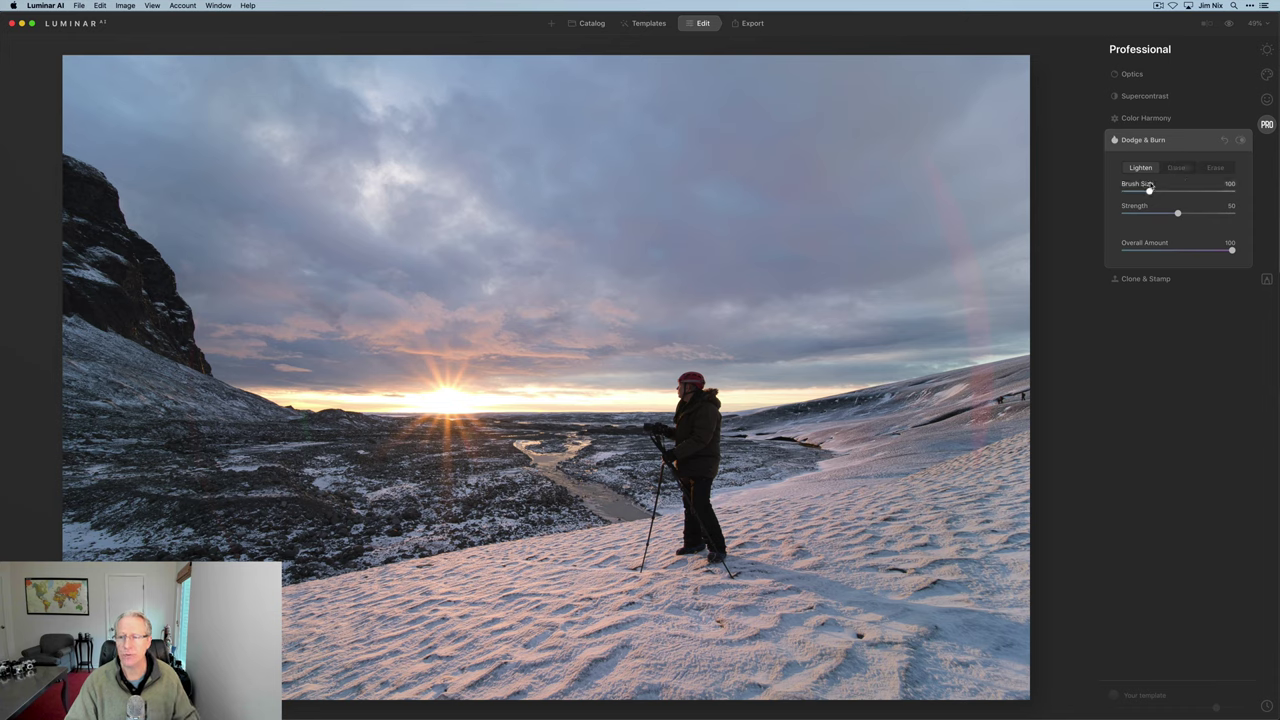
pyautogui.moveTo(1151, 191); pyautogui.dragTo(1159, 193)
pyautogui.doubleClick(1159, 192)
pyautogui.click(1178, 167)
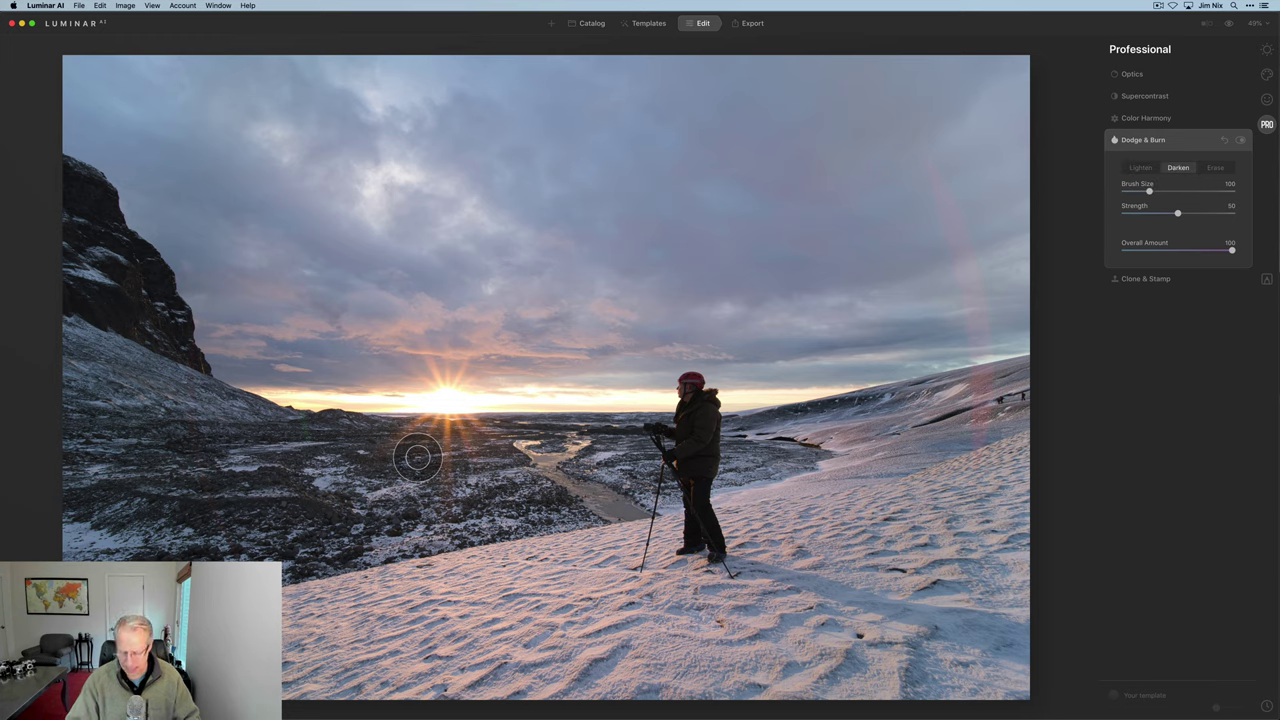
# Step: Darken the rocky foreground below the sun, enlarging the brush with ]
pyautogui.moveTo(418, 457); pyautogui.dragTo(417, 452)
pyautogui.press(']')
pyautogui.press(']')
pyautogui.moveTo(573, 438)
pyautogui.mouseDown()
pyautogui.moveTo(627, 470)
pyautogui.moveTo(351, 514)
pyautogui.moveTo(357, 474)
pyautogui.moveTo(257, 450)
pyautogui.moveTo(64, 358)
pyautogui.moveTo(186, 445)
pyautogui.moveTo(61, 475)
pyautogui.moveTo(263, 476)
pyautogui.moveTo(76, 555)
pyautogui.moveTo(270, 505)
pyautogui.moveTo(311, 511)
pyautogui.moveTo(288, 536)
pyautogui.moveTo(156, 576)
pyautogui.moveTo(453, 498)
pyautogui.moveTo(776, 449)
pyautogui.moveTo(446, 495)
pyautogui.mouseUp()
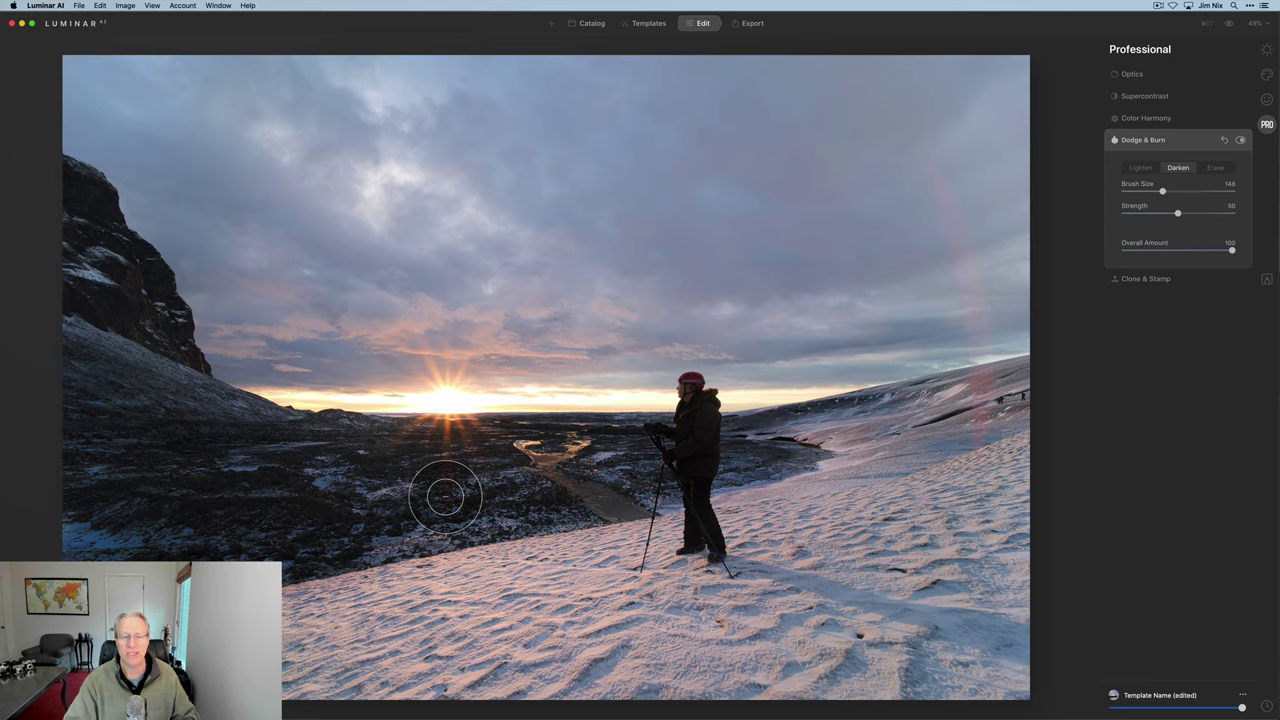
# Step: Brighten the upper-right sky with Lighten, then clear all strokes and shrink the brush to 87
pyautogui.click(1140, 168)
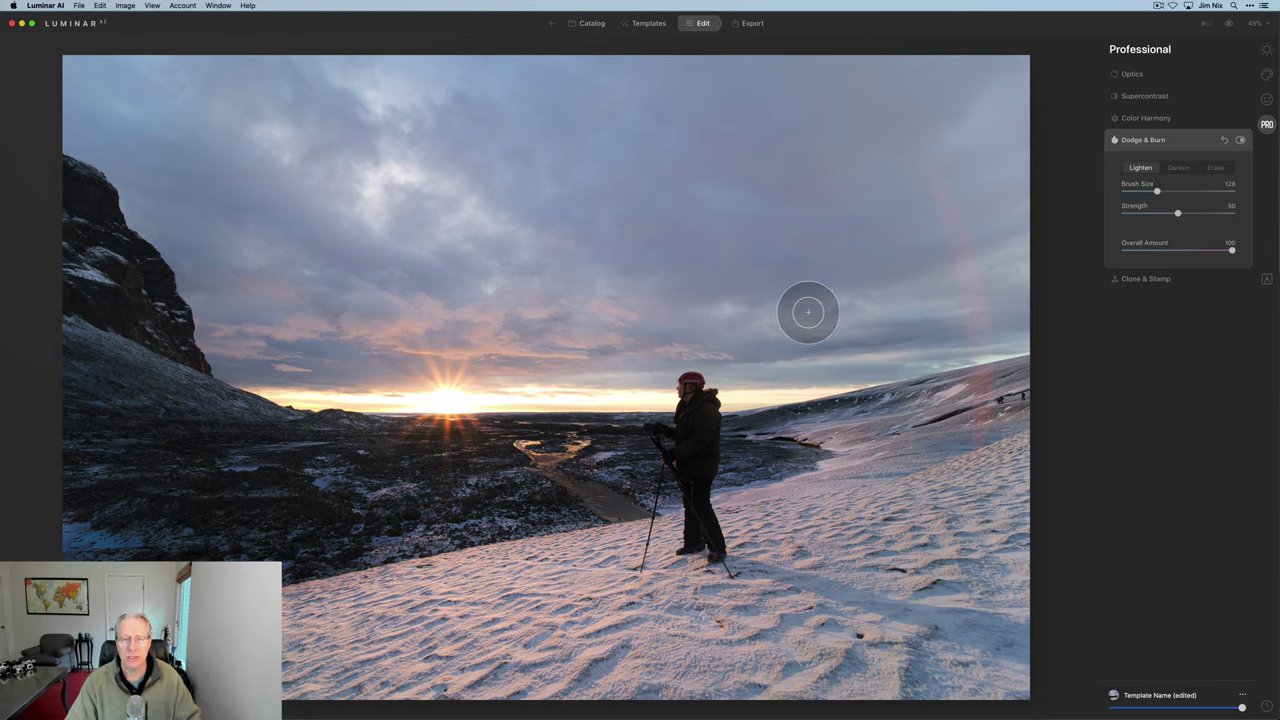
pyautogui.moveTo(603, 206)
pyautogui.mouseDown()
pyautogui.moveTo(691, 229)
pyautogui.moveTo(625, 160)
pyautogui.mouseUp()
pyautogui.moveTo(877, 113)
pyautogui.mouseDown()
pyautogui.moveTo(784, 143)
pyautogui.moveTo(638, 86)
pyautogui.moveTo(907, 58)
pyautogui.moveTo(686, 108)
pyautogui.moveTo(841, 161)
pyautogui.moveTo(714, 191)
pyautogui.moveTo(908, 207)
pyautogui.moveTo(871, 241)
pyautogui.moveTo(1025, 186)
pyautogui.moveTo(974, 160)
pyautogui.moveTo(945, 115)
pyautogui.moveTo(1051, 82)
pyautogui.moveTo(975, 54)
pyautogui.moveTo(881, 116)
pyautogui.moveTo(869, 173)
pyautogui.moveTo(888, 113)
pyautogui.moveTo(972, 105)
pyautogui.moveTo(530, 48)
pyautogui.moveTo(651, 102)
pyautogui.moveTo(420, 61)
pyautogui.moveTo(681, 159)
pyautogui.moveTo(487, 134)
pyautogui.moveTo(637, 191)
pyautogui.mouseUp()
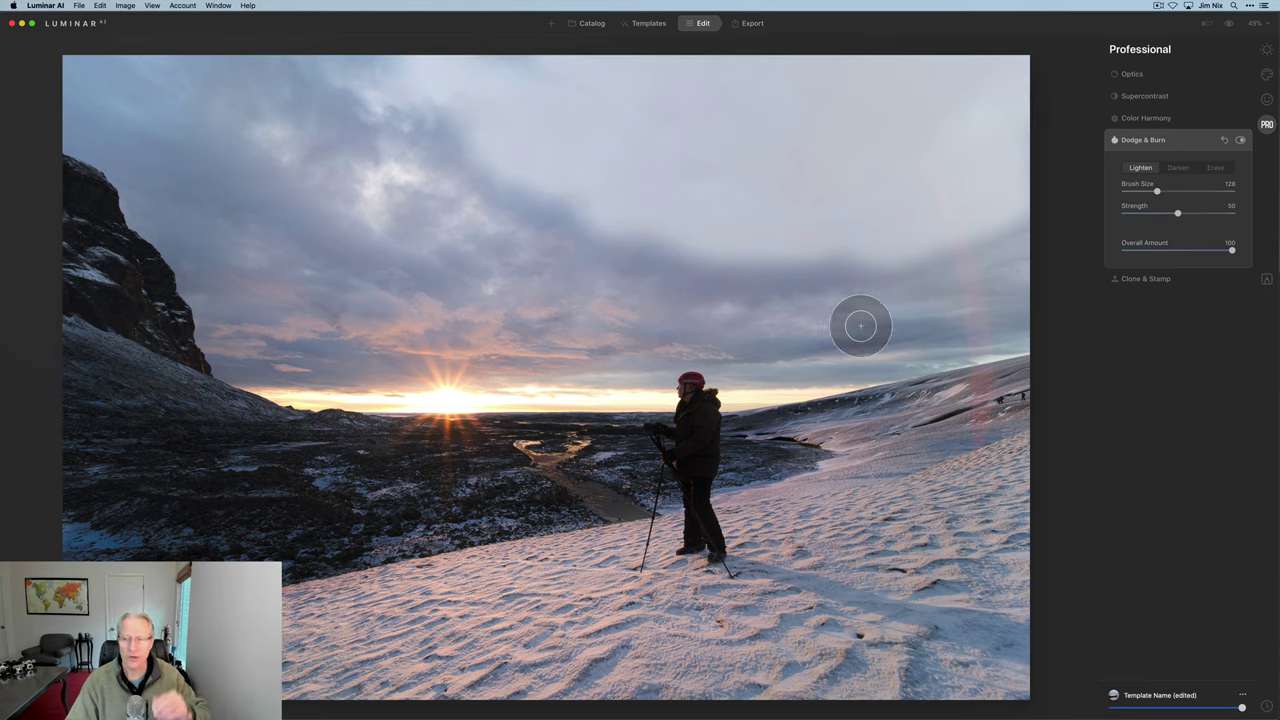
pyautogui.click(1223, 140)
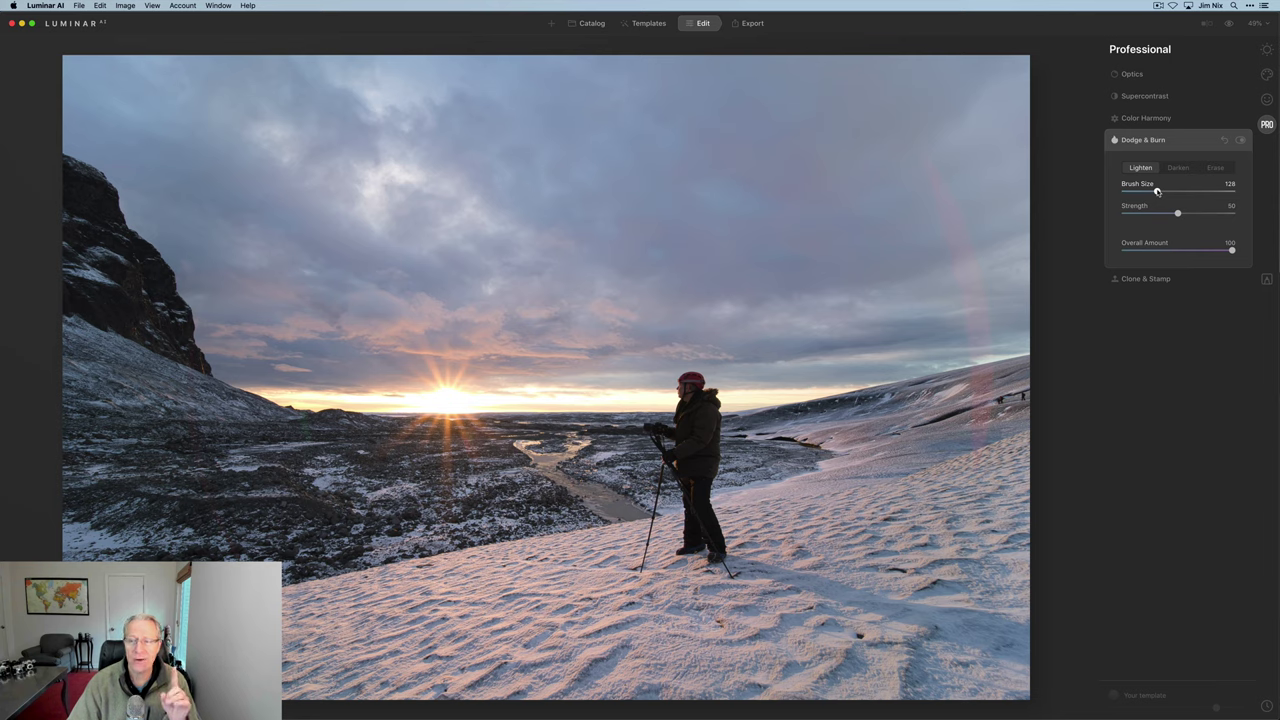
pyautogui.moveTo(1157, 191)
pyautogui.mouseDown()
pyautogui.moveTo(1146, 191)
pyautogui.moveTo(1152, 215)
pyautogui.moveTo(1138, 216)
pyautogui.mouseUp()
# Step: Gently darken the photo's right side with a small, low-strength Darken brush
pyautogui.click(1178, 167)
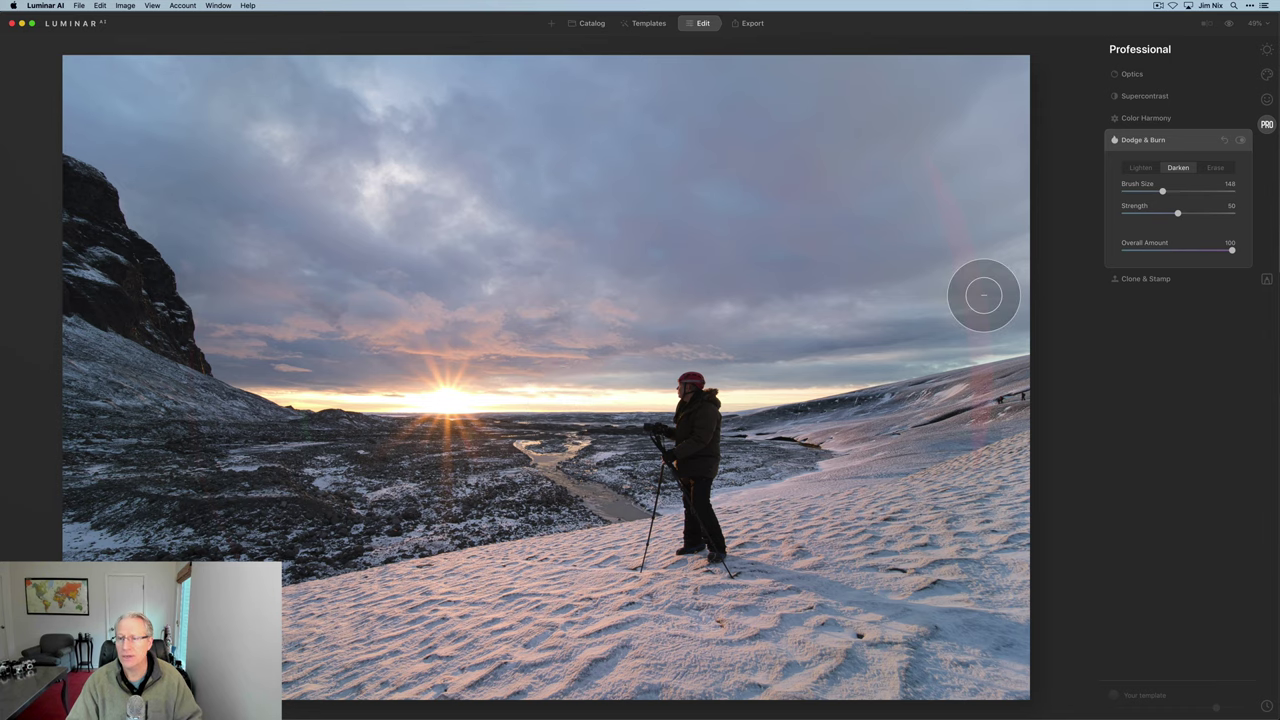
pyautogui.click(1141, 167)
pyautogui.moveTo(1162, 190)
pyautogui.mouseDown()
pyautogui.moveTo(1146, 190)
pyautogui.moveTo(1160, 213)
pyautogui.moveTo(1137, 213)
pyautogui.mouseUp()
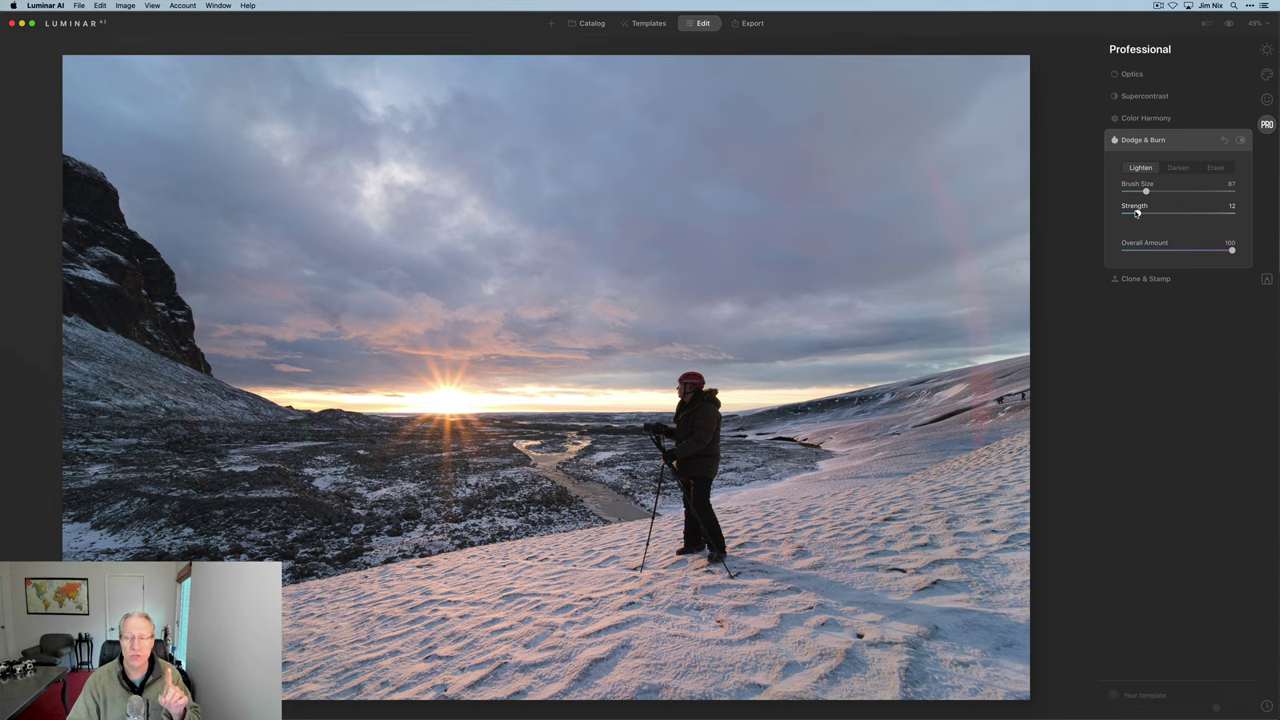
pyautogui.click(1178, 168)
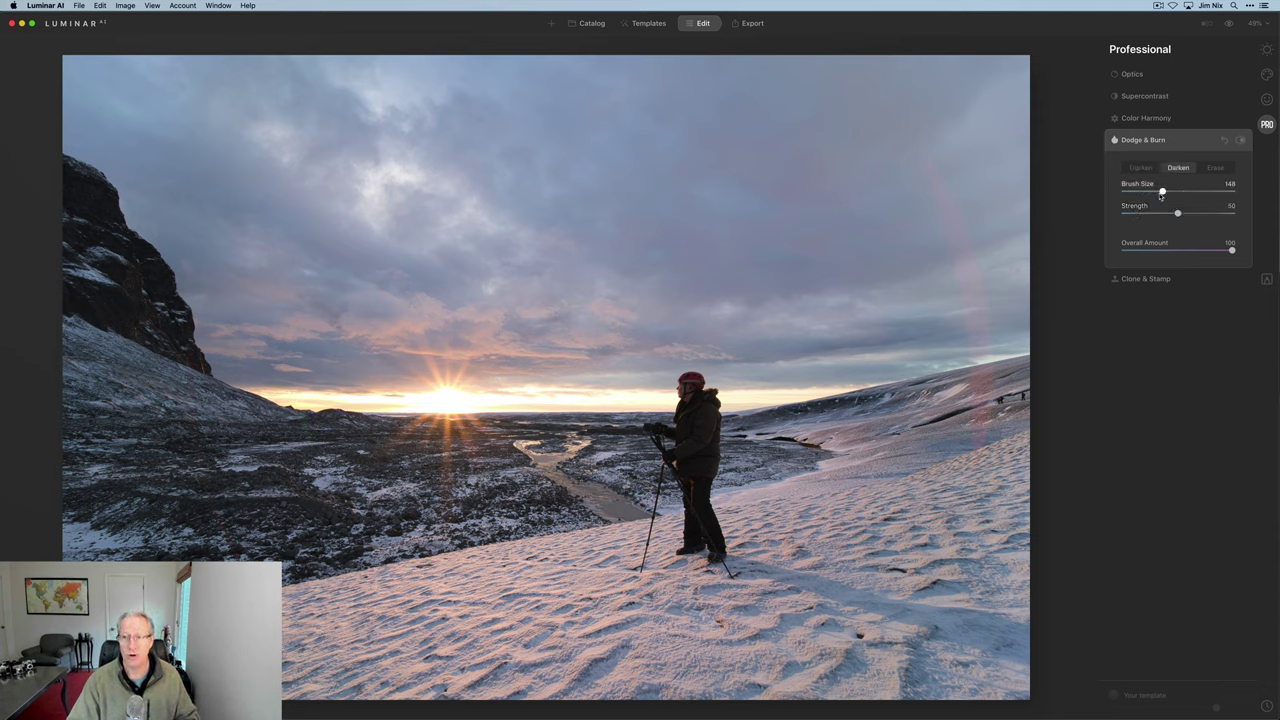
pyautogui.moveTo(1163, 191); pyautogui.dragTo(1135, 215)
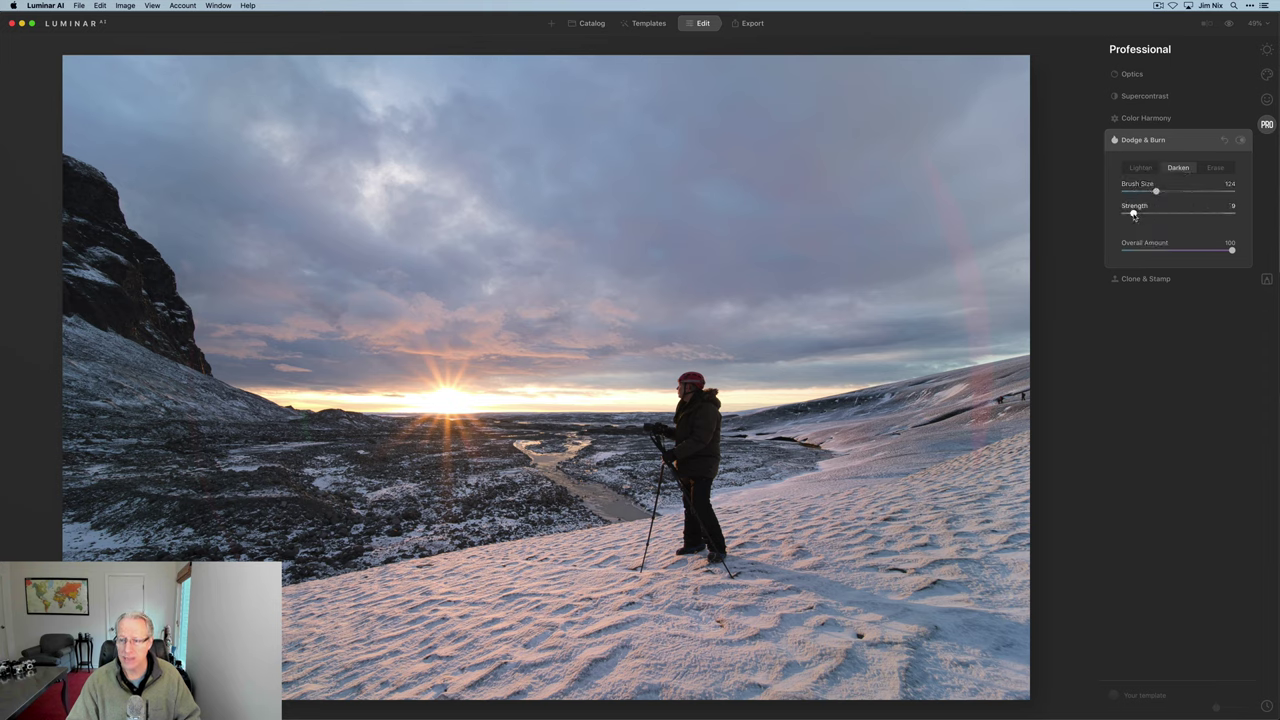
pyautogui.moveTo(516, 488)
pyautogui.mouseDown()
pyautogui.moveTo(600, 470)
pyautogui.moveTo(635, 488)
pyautogui.moveTo(632, 501)
pyautogui.moveTo(800, 490)
pyautogui.moveTo(382, 570)
pyautogui.moveTo(551, 502)
pyautogui.moveTo(289, 512)
pyautogui.moveTo(291, 499)
pyautogui.moveTo(231, 499)
pyautogui.moveTo(285, 476)
pyautogui.moveTo(124, 415)
pyautogui.moveTo(92, 386)
pyautogui.moveTo(226, 452)
pyautogui.moveTo(142, 487)
pyautogui.moveTo(288, 517)
pyautogui.moveTo(181, 596)
pyautogui.moveTo(425, 540)
pyautogui.moveTo(273, 520)
pyautogui.moveTo(217, 458)
pyautogui.moveTo(143, 433)
pyautogui.moveTo(83, 382)
pyautogui.moveTo(281, 456)
pyautogui.moveTo(94, 397)
pyautogui.moveTo(287, 489)
pyautogui.moveTo(132, 561)
pyautogui.moveTo(655, 493)
pyautogui.moveTo(555, 532)
pyautogui.moveTo(443, 542)
pyautogui.moveTo(147, 608)
pyautogui.moveTo(308, 537)
pyautogui.mouseUp()
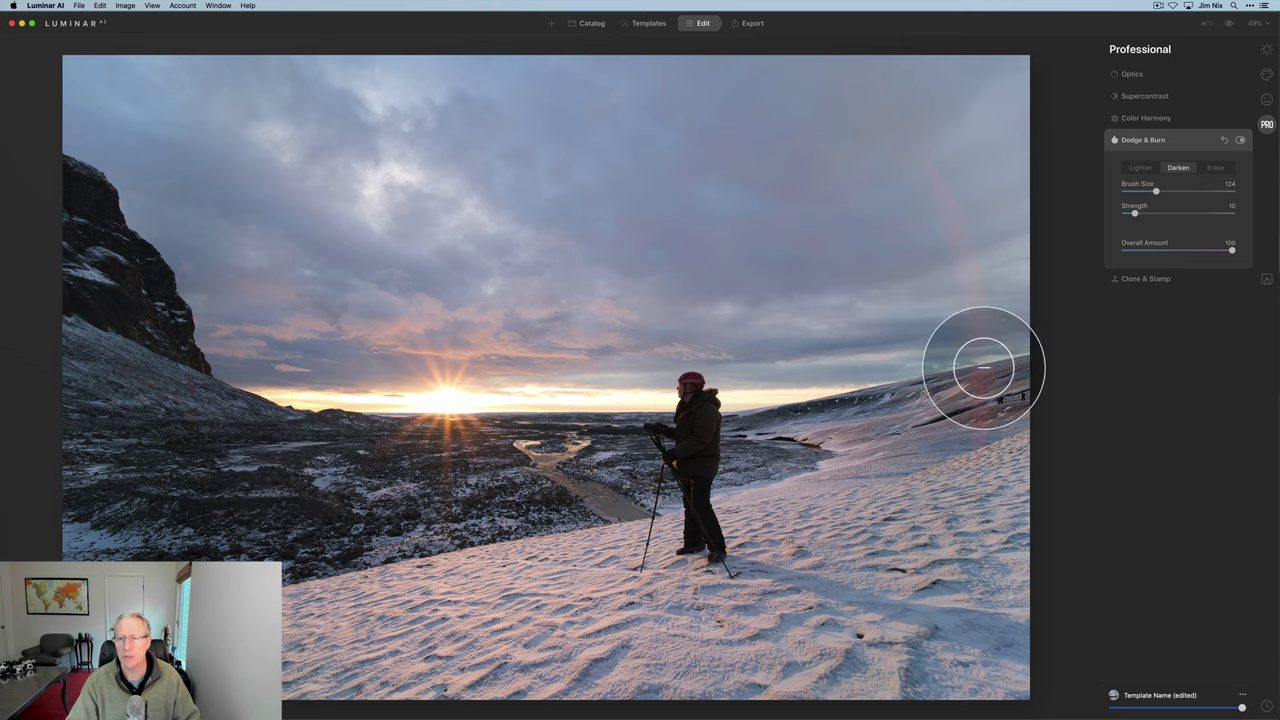
# Step: Compare Dodge & Burn off and on, then switch the brush to Erase
pyautogui.click(1240, 140)
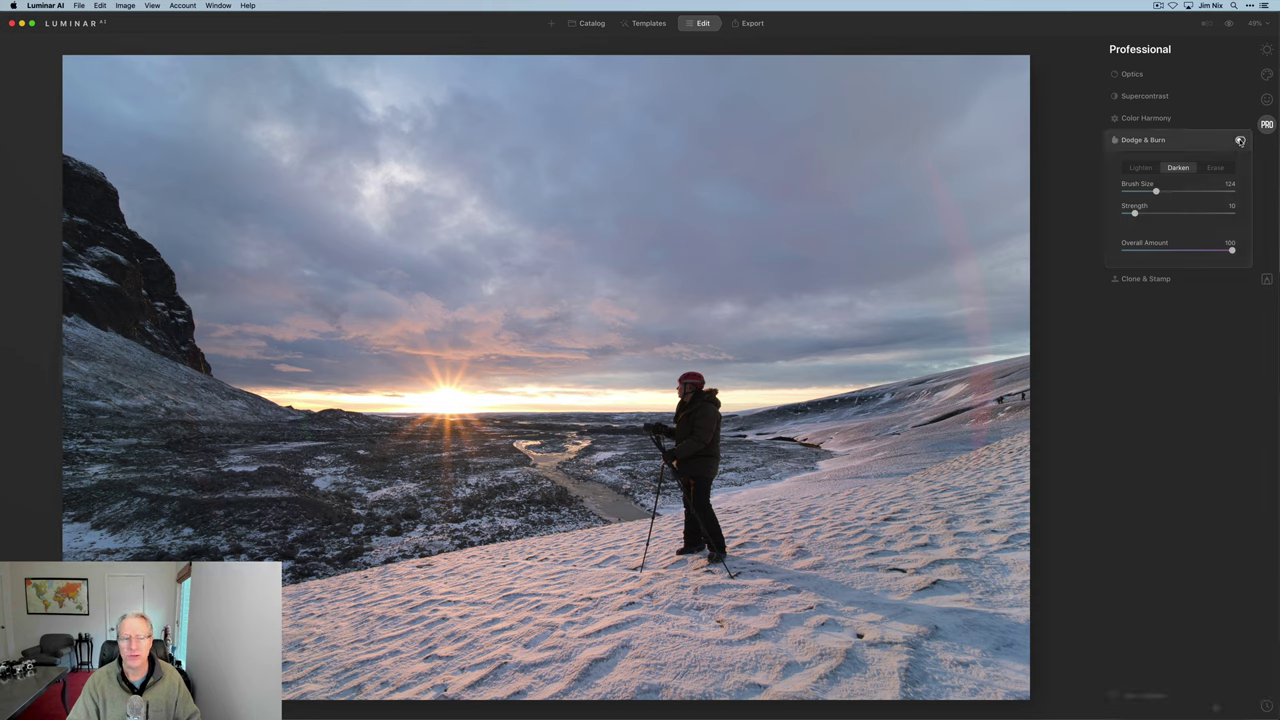
pyautogui.click(1240, 140)
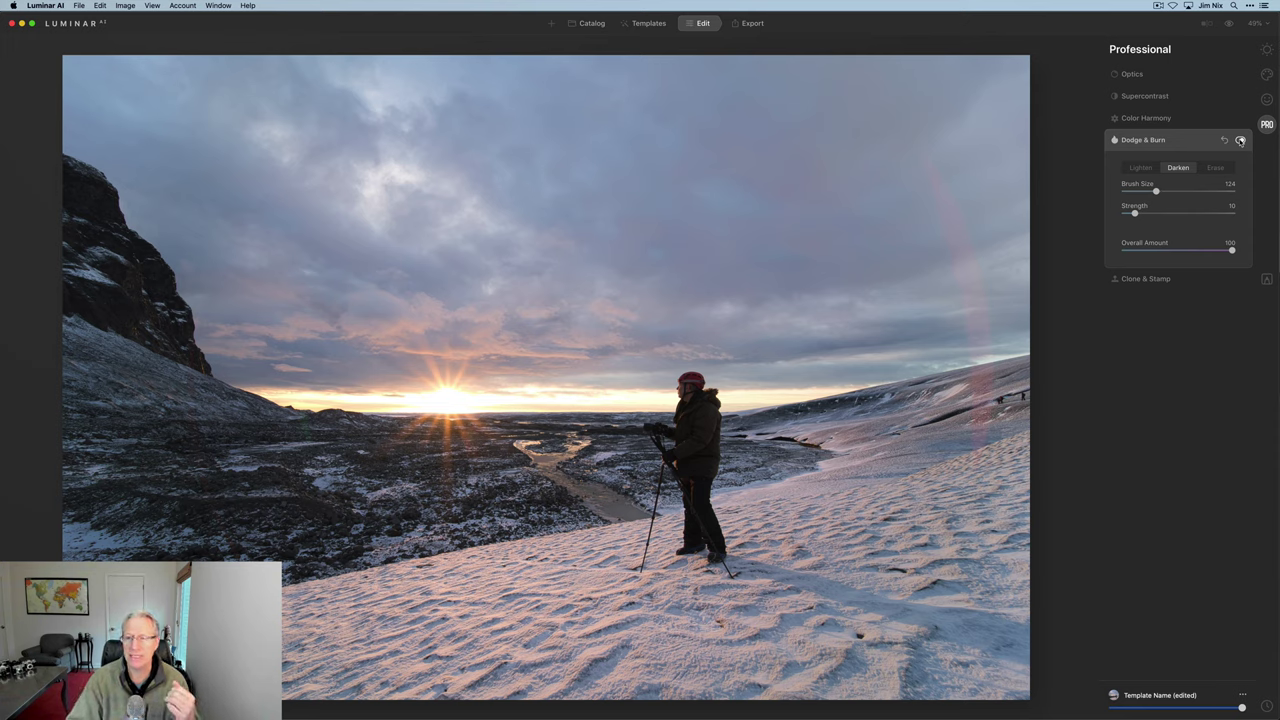
pyautogui.click(1215, 167)
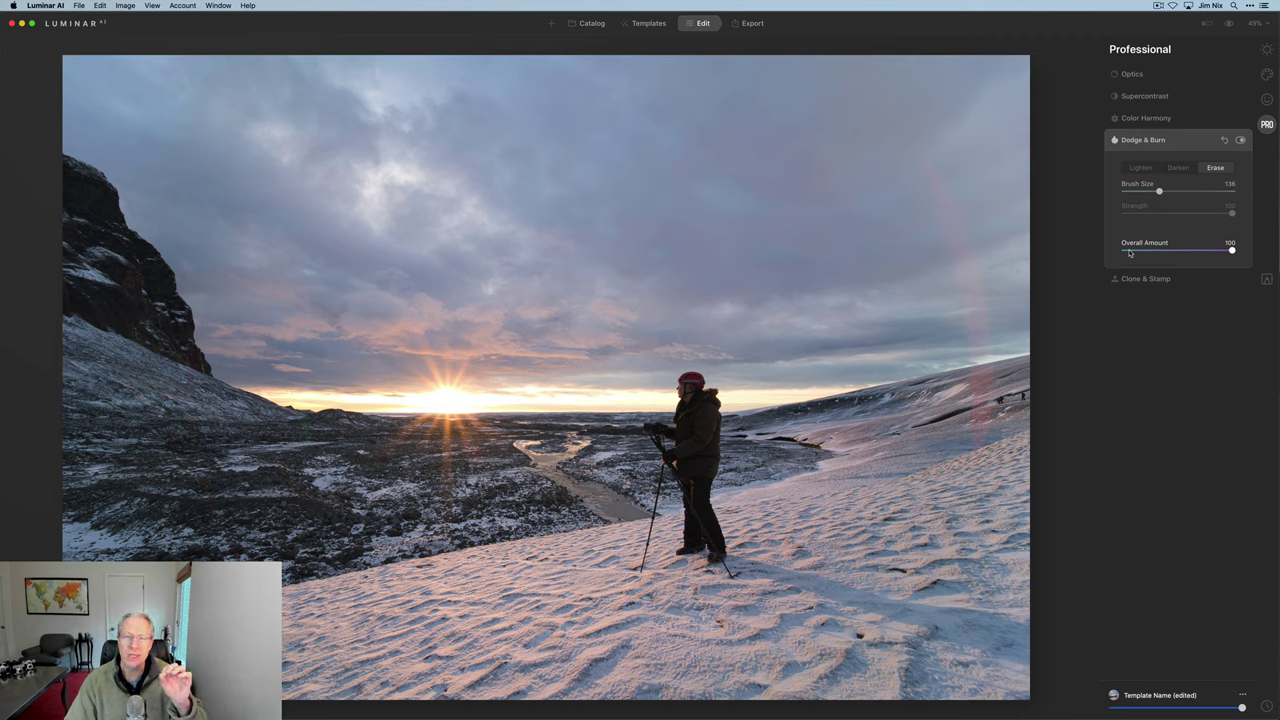
# Step: Reset all Dodge & Burn painting and collapse the Dodge & Burn settings
pyautogui.click(1224, 141)
pyautogui.click(1186, 140)
# Step: Set the Clone & Stamp brush to radius 162 and softness 100
pyautogui.click(1156, 162)
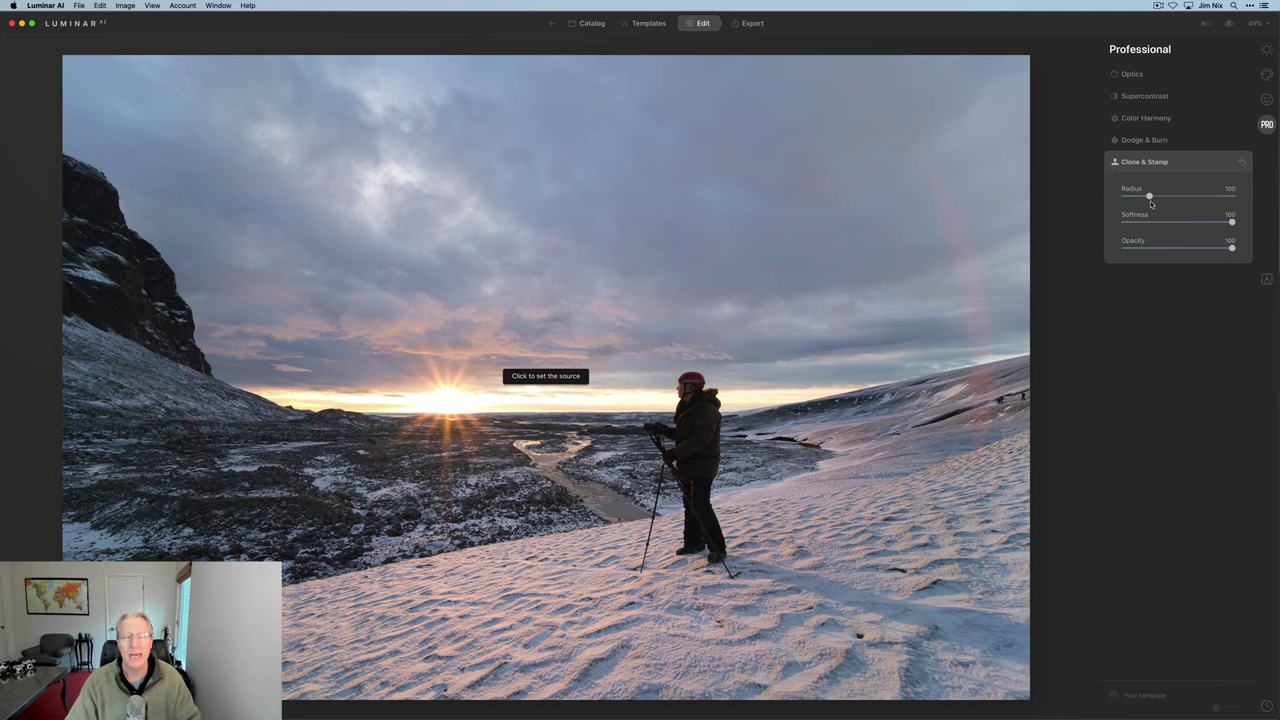
pyautogui.moveTo(1149, 197)
pyautogui.mouseDown()
pyautogui.moveTo(1185, 199)
pyautogui.moveTo(1166, 199)
pyautogui.moveTo(1214, 221)
pyautogui.moveTo(1166, 221)
pyautogui.moveTo(1224, 221)
pyautogui.mouseUp()
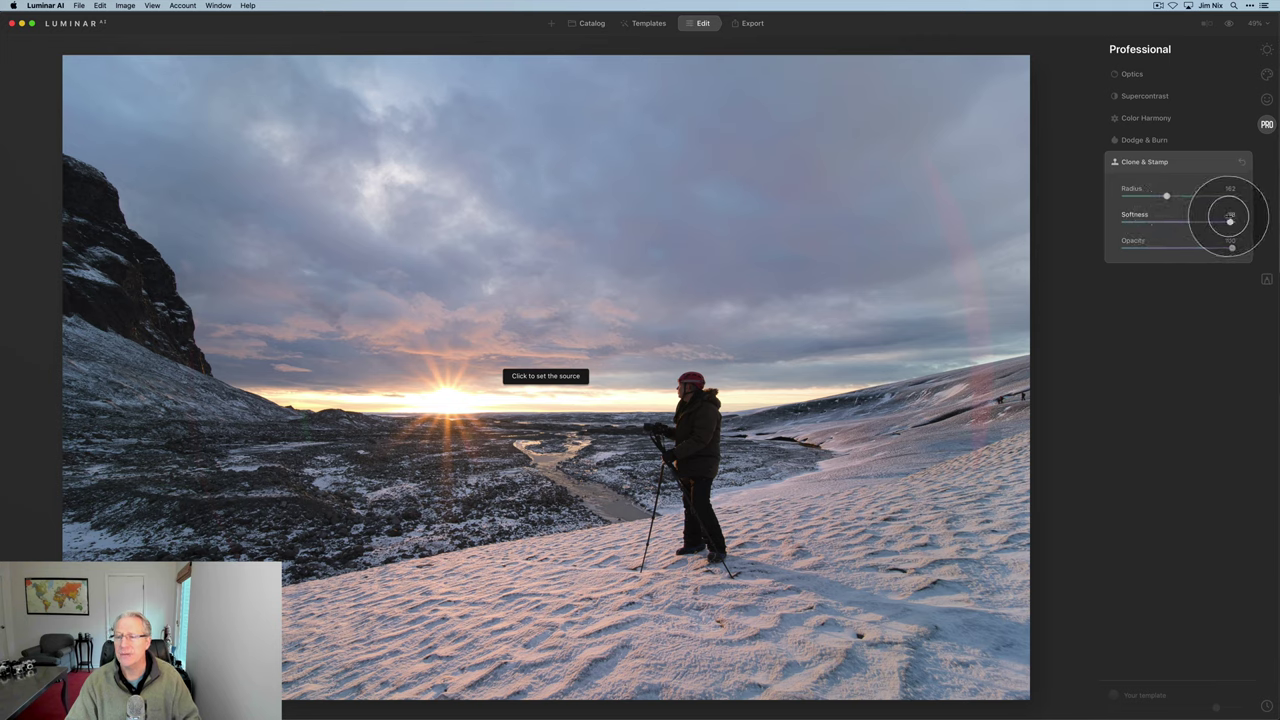
pyautogui.moveTo(1229, 217); pyautogui.dragTo(1116, 216)
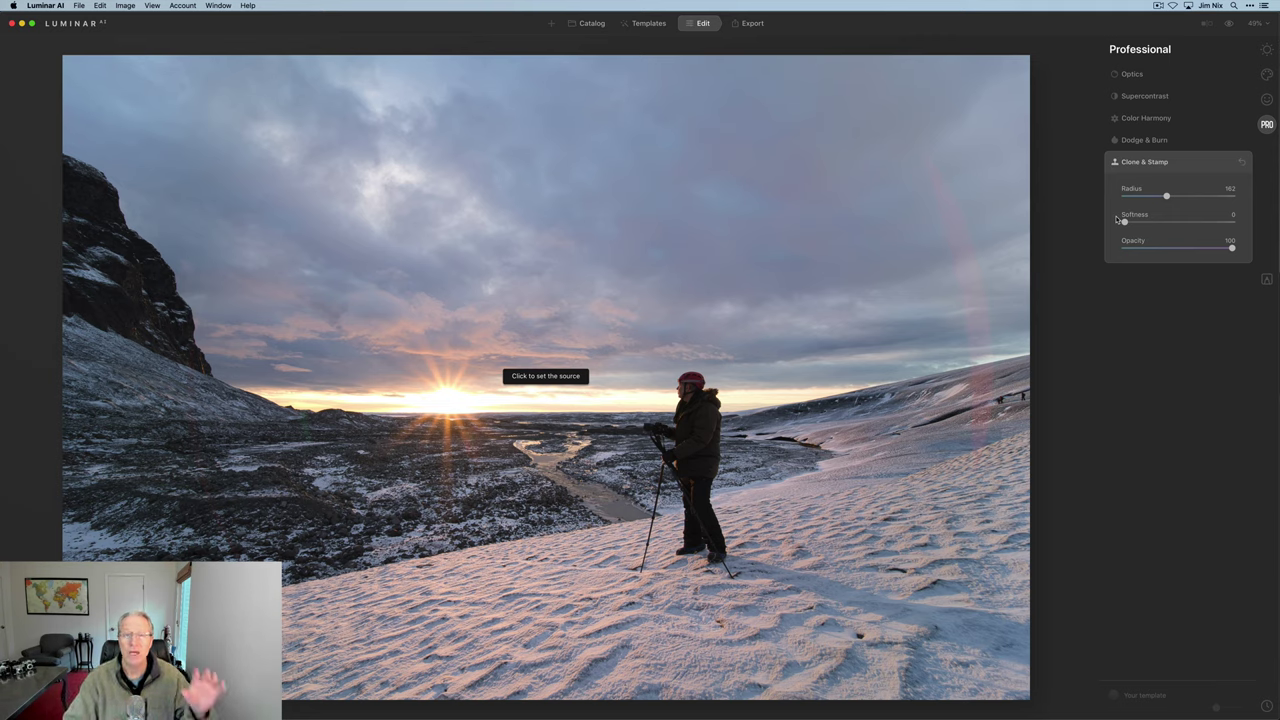
pyautogui.moveTo(1124, 221); pyautogui.dragTo(1239, 228)
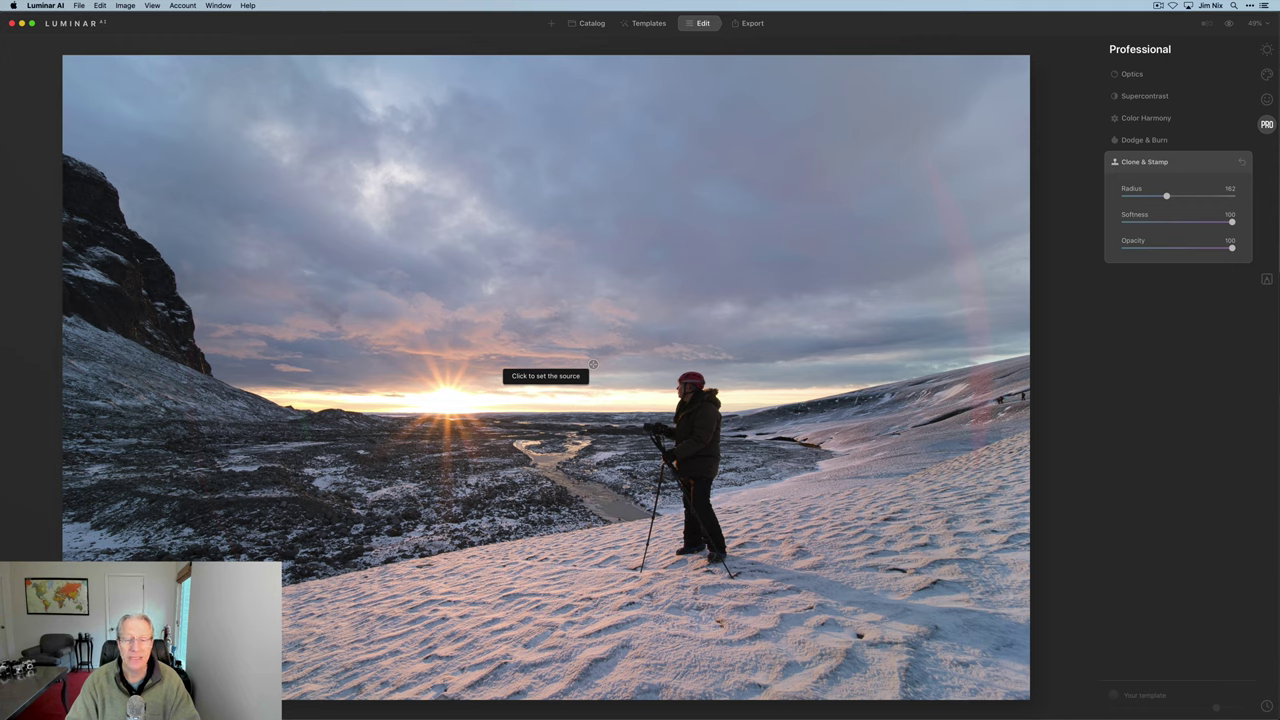
# Step: Set the clone source on the snowy ridge and shrink the brush radius to 18
pyautogui.click(1003, 376)
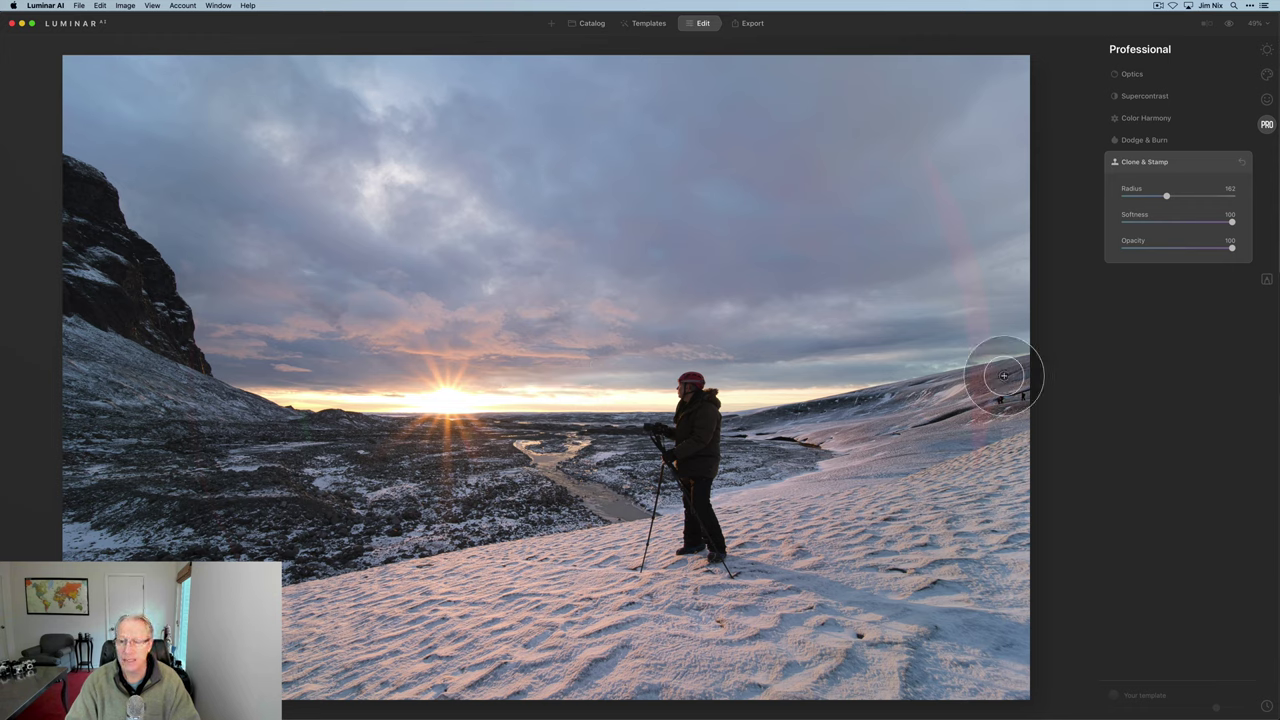
pyautogui.press('[')
pyautogui.press('[')
pyautogui.press('[')
pyautogui.press('[')
pyautogui.press('[')
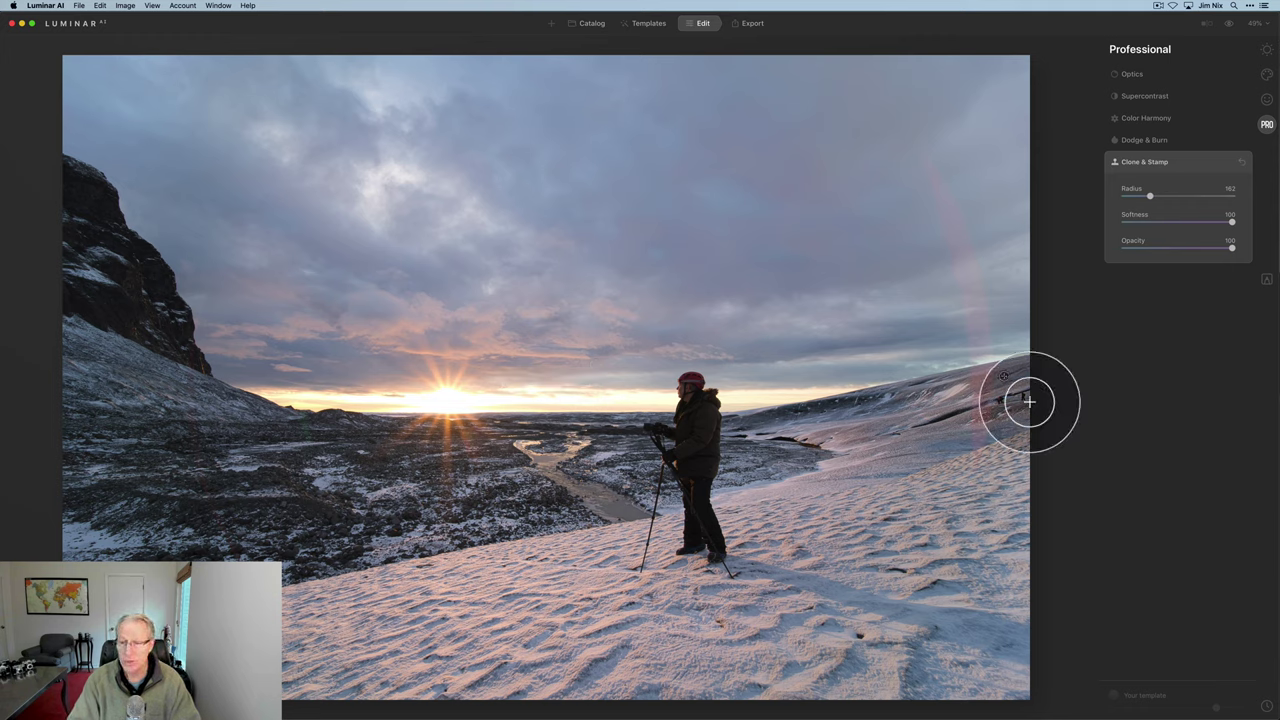
pyautogui.press('[')
pyautogui.press('[')
pyautogui.press('[')
pyautogui.press('[')
pyautogui.press('[')
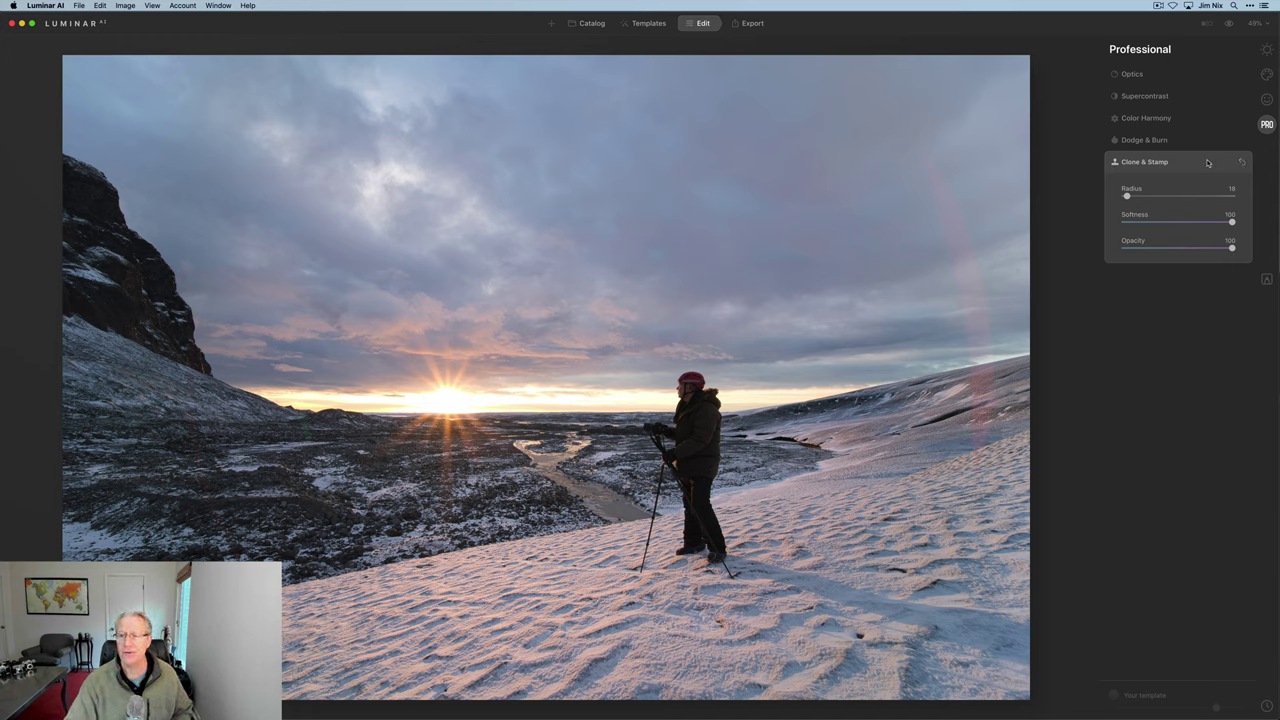
# Step: Apply the clone edits via the Clone & Stamp header, collapsing its settings
pyautogui.click(1207, 162)
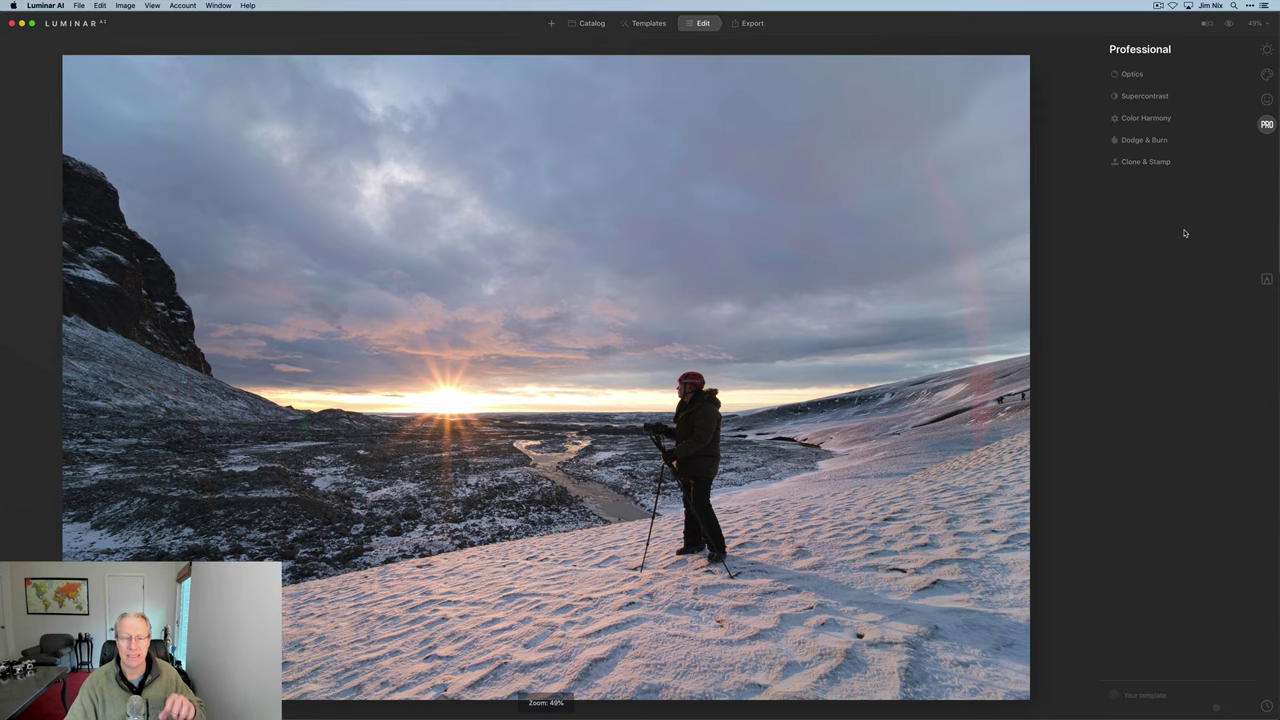